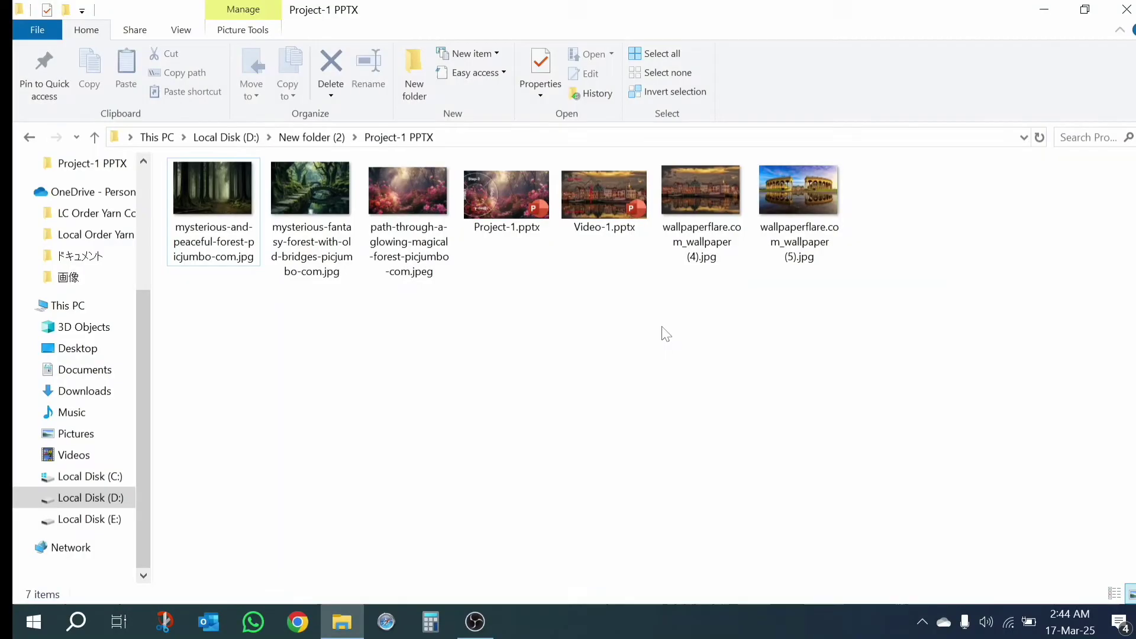
Step: Create a new PowerPoint presentation named Video in the Project-1 PPTX folder and open it
right_click(481, 314)
mouse_move(567, 524)
left_click(787, 448)
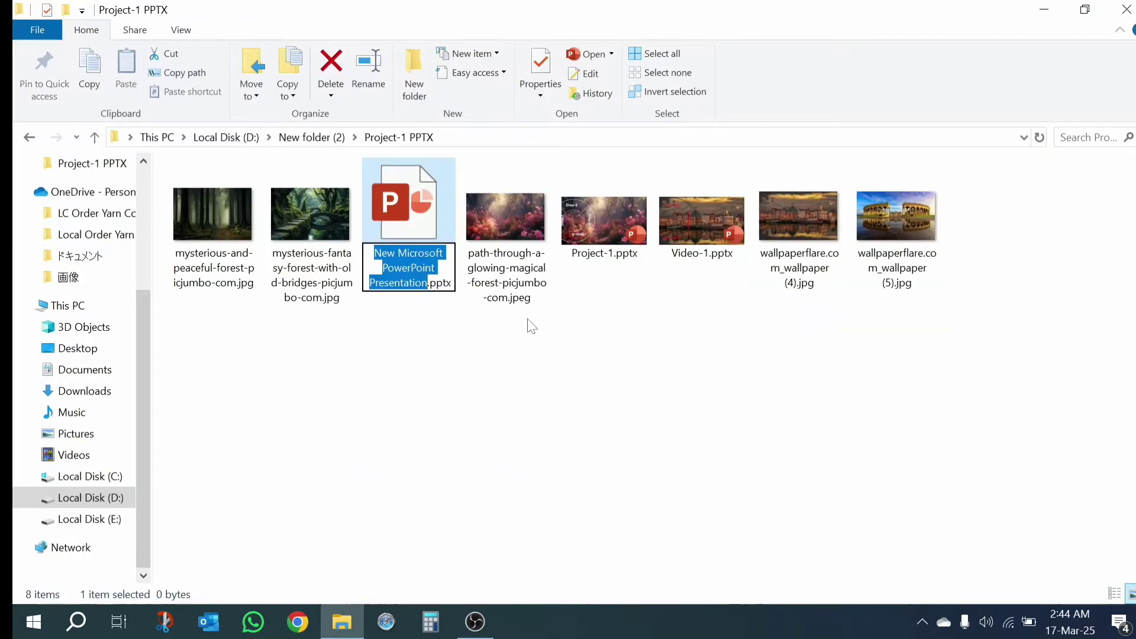
type("Video")
key("Return")
key("Return")
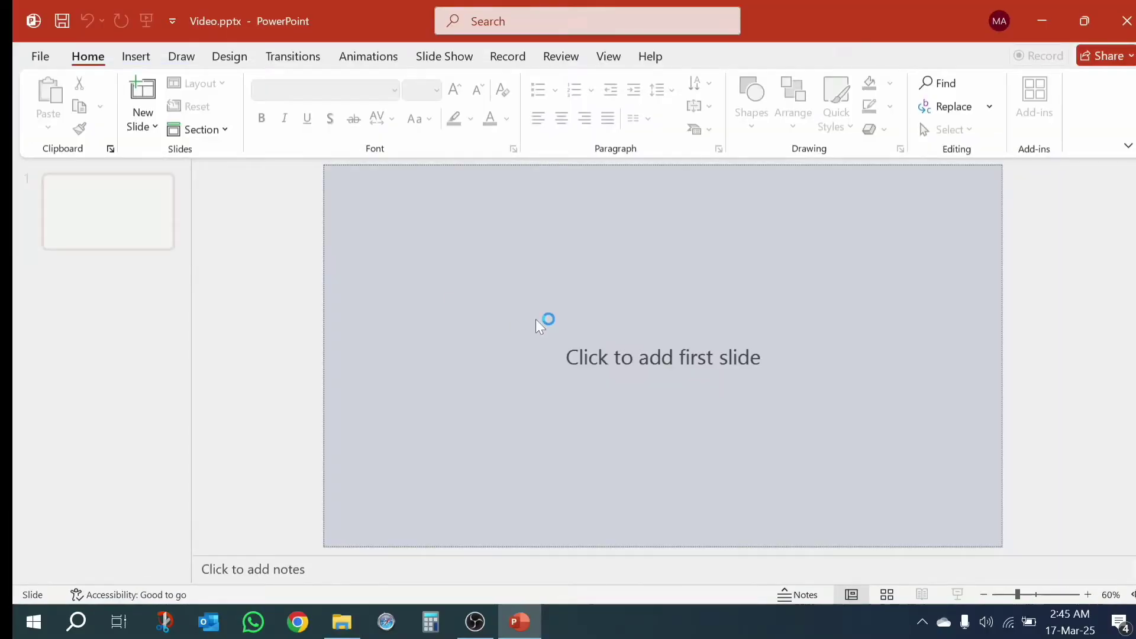
Step: Add a first slide and delete its title and subtitle placeholders
left_click(536, 322)
left_click(531, 231)
key("Delete")
left_click(601, 361)
key("Delete")
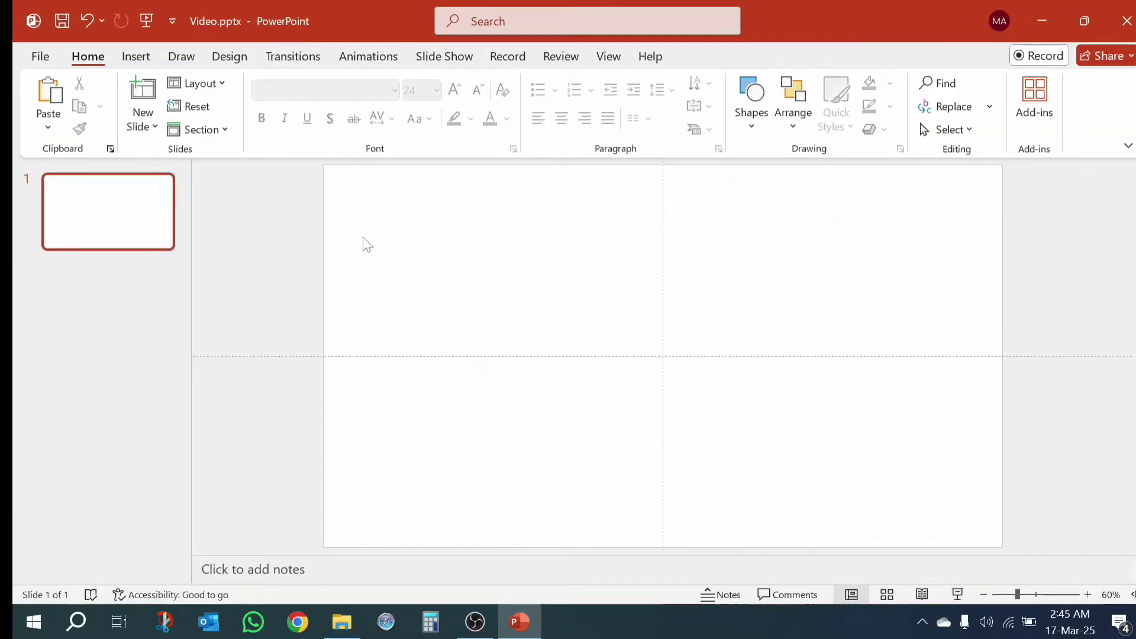
Step: Set the slide background to the glowing magical forest path photo from Project-1 PPTX
right_click(370, 299)
left_click(205, 342)
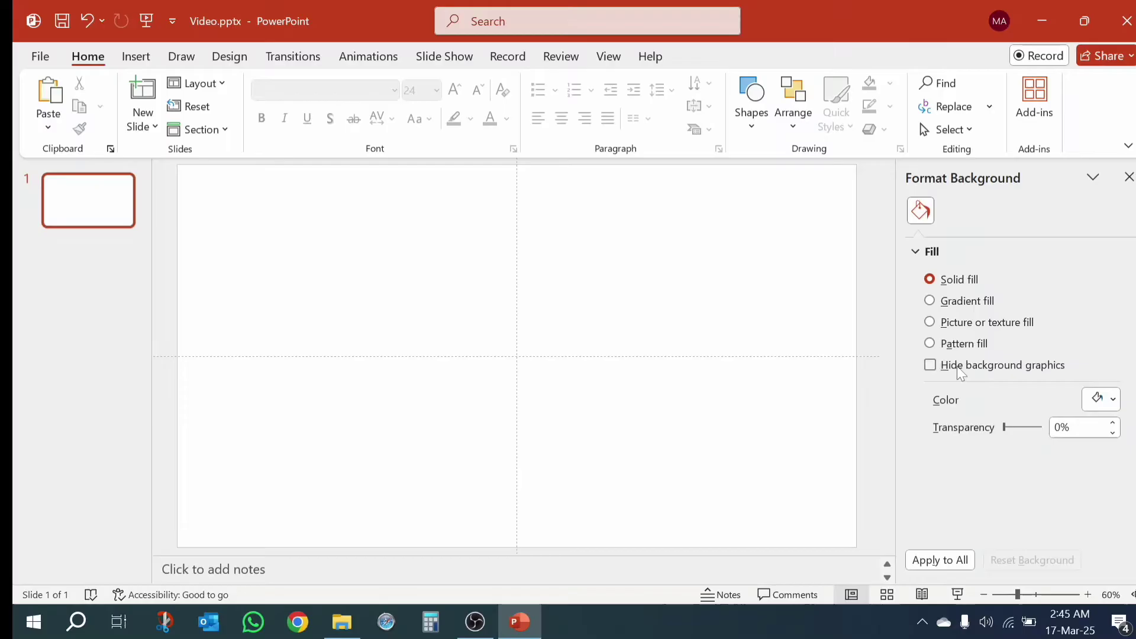
left_click(930, 322)
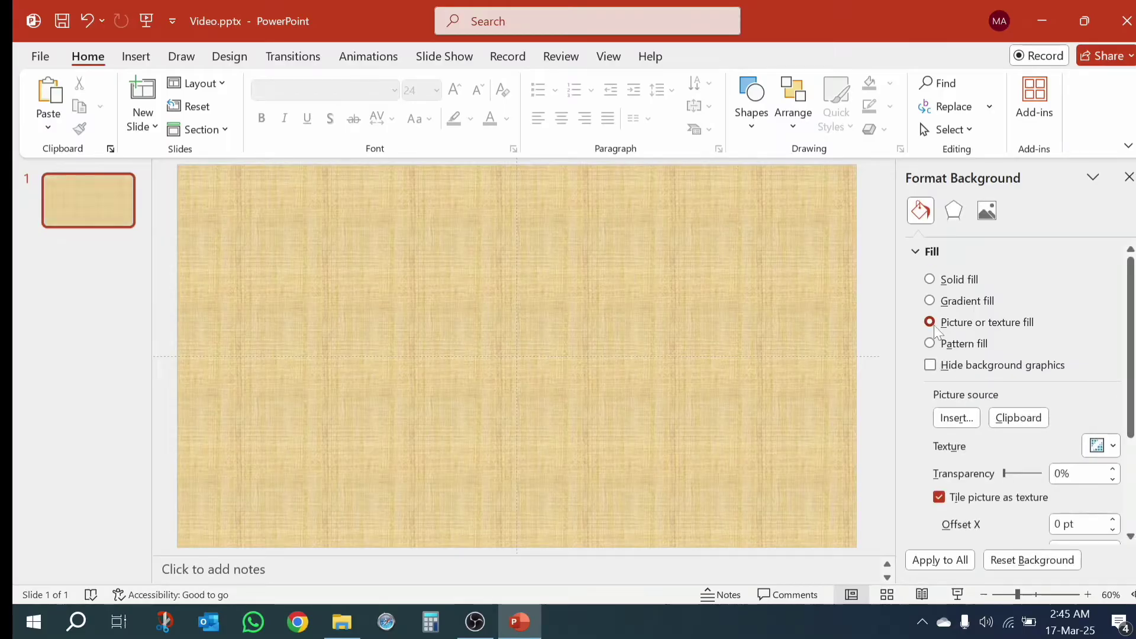
left_click(974, 419)
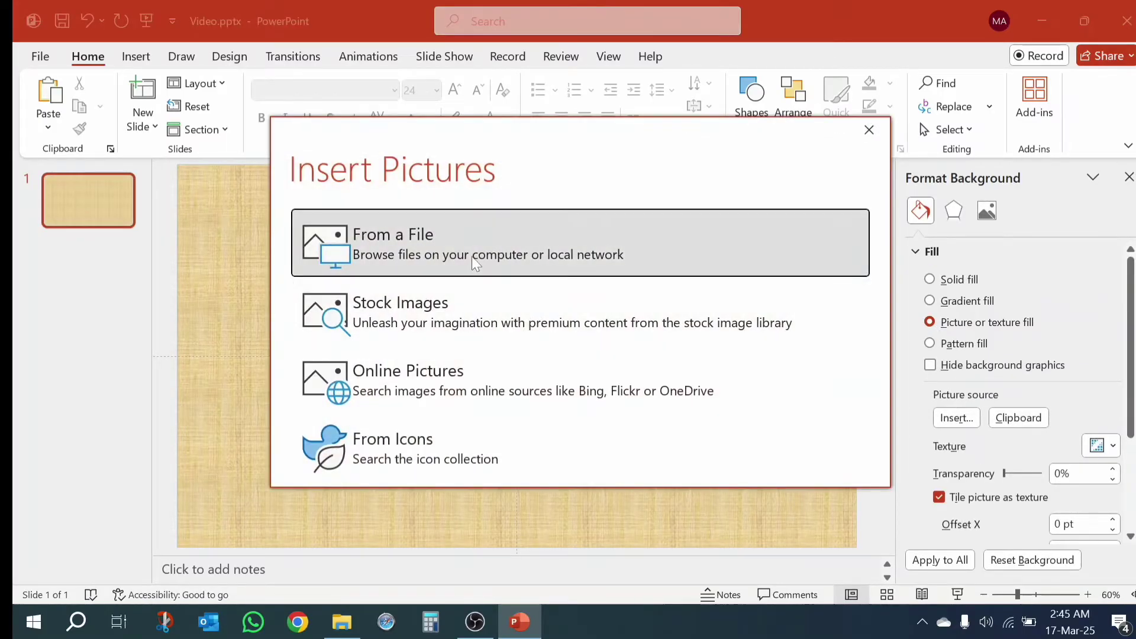
left_click(346, 251)
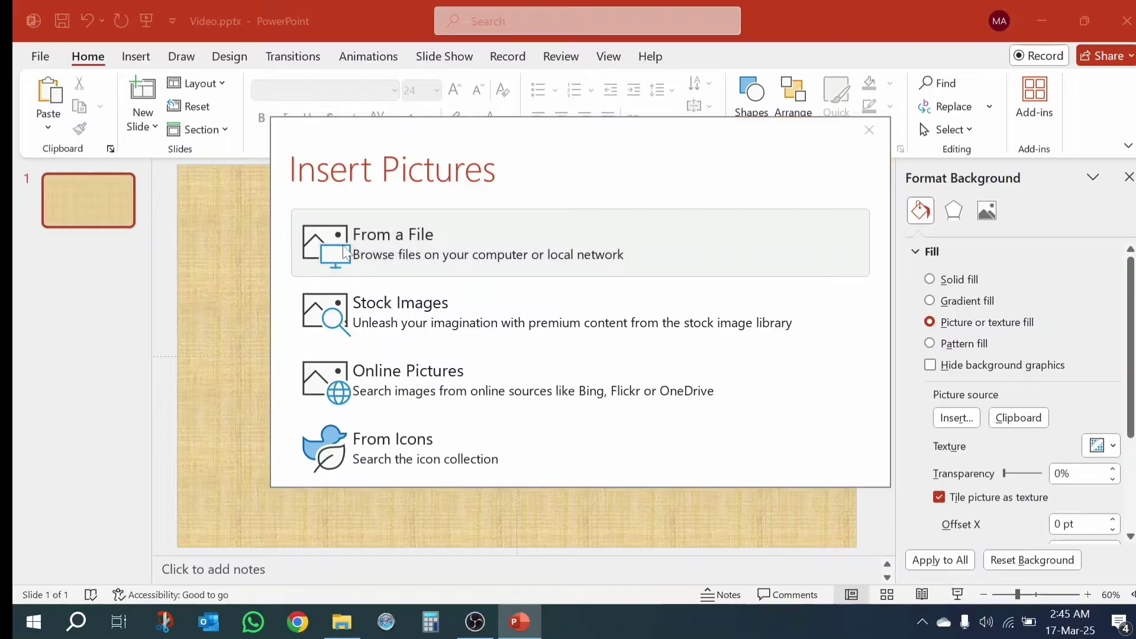
left_click(116, 292)
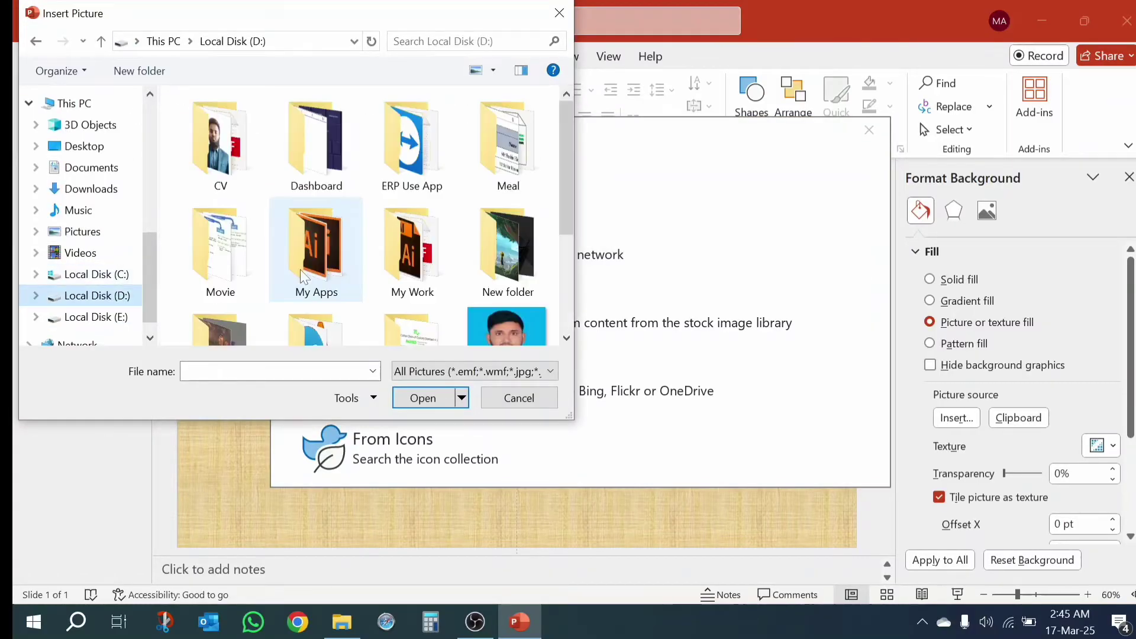
scroll(213, 184, "down", 3)
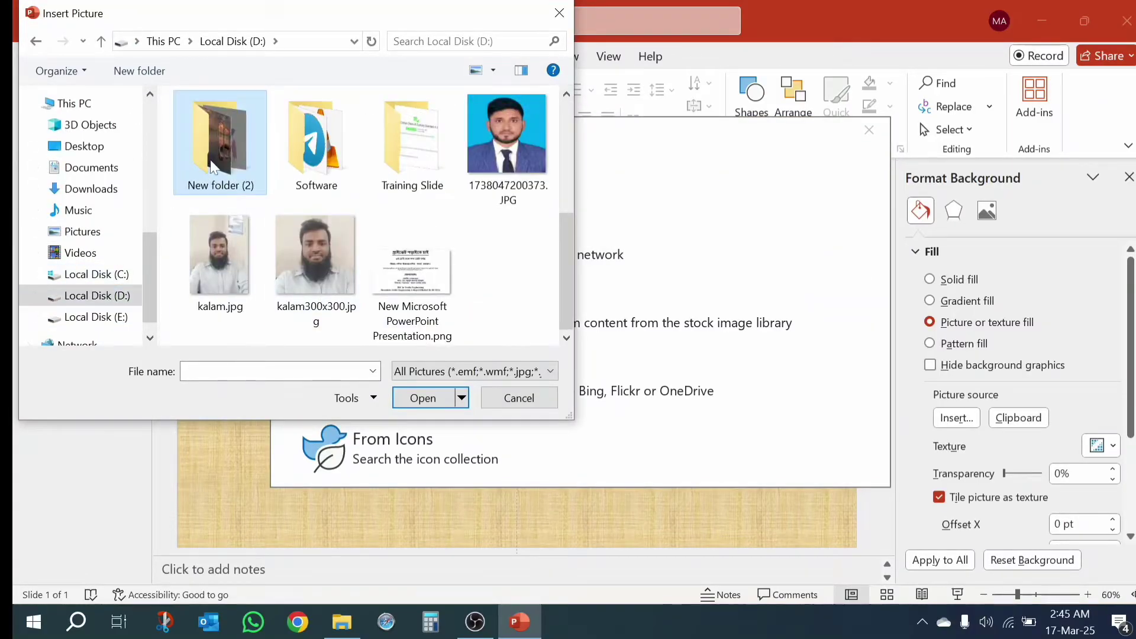
double_click(213, 167)
double_click(214, 156)
left_click(413, 181)
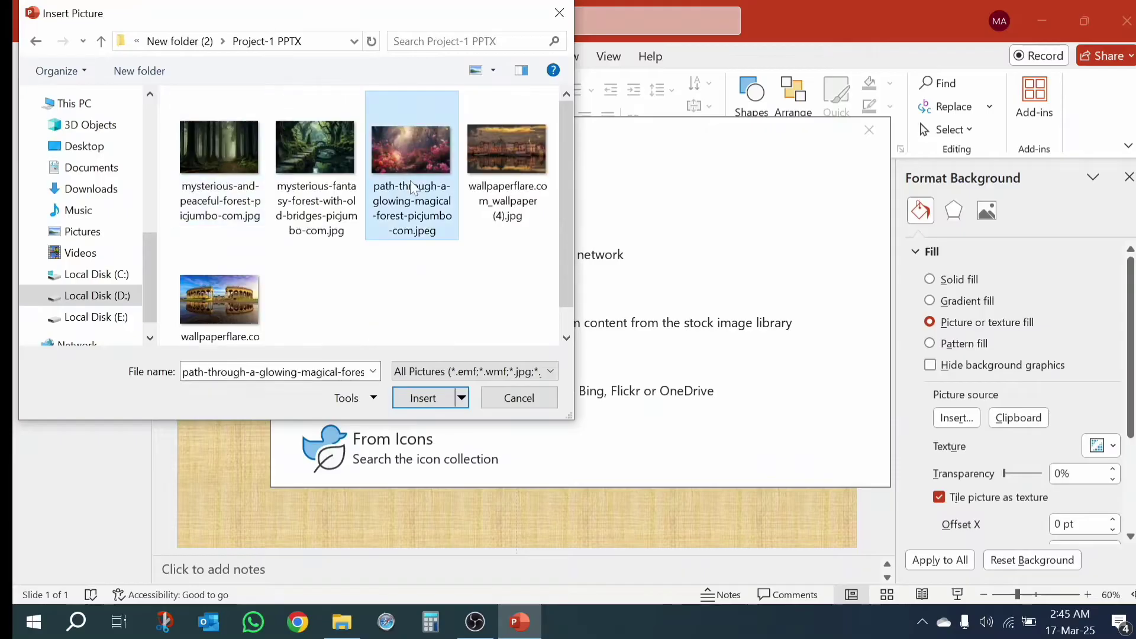
left_click(424, 397)
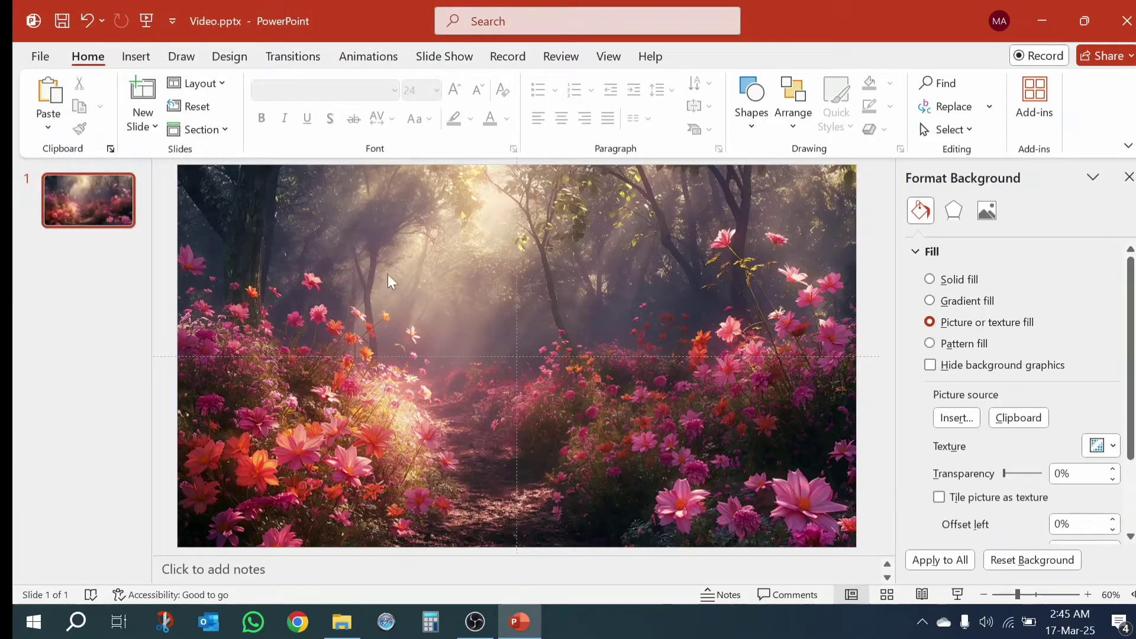
Step: Draw a large Flowchart: Summing Junction circle overhanging the slide's left edge
left_click(1128, 177)
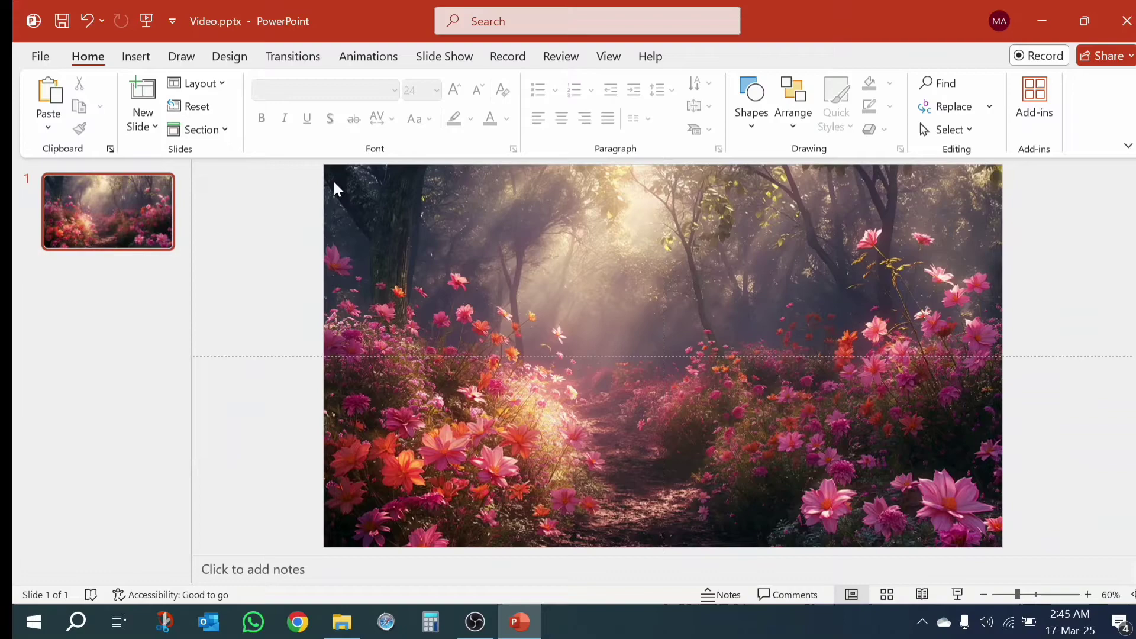
left_click(137, 58)
left_click(371, 115)
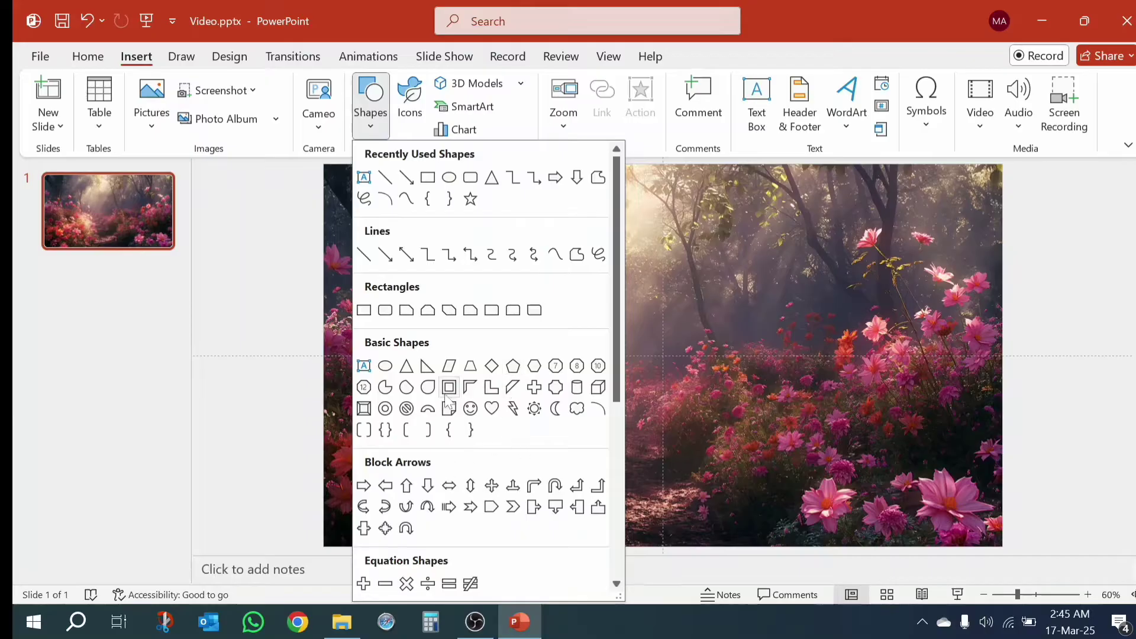
scroll(468, 406, "down", 5)
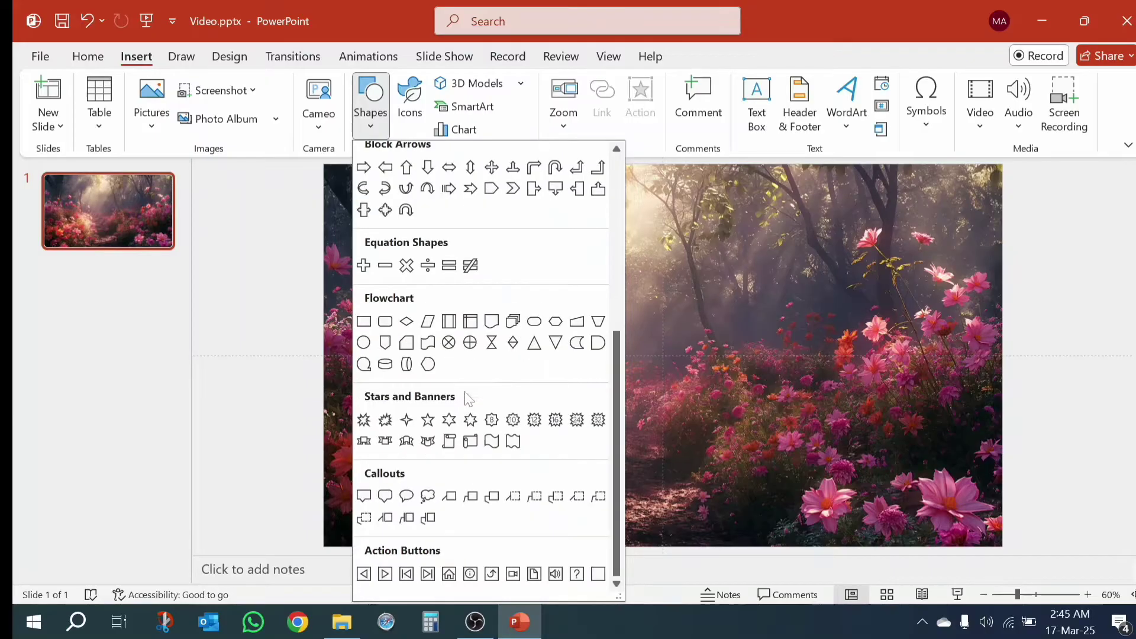
left_click(449, 344)
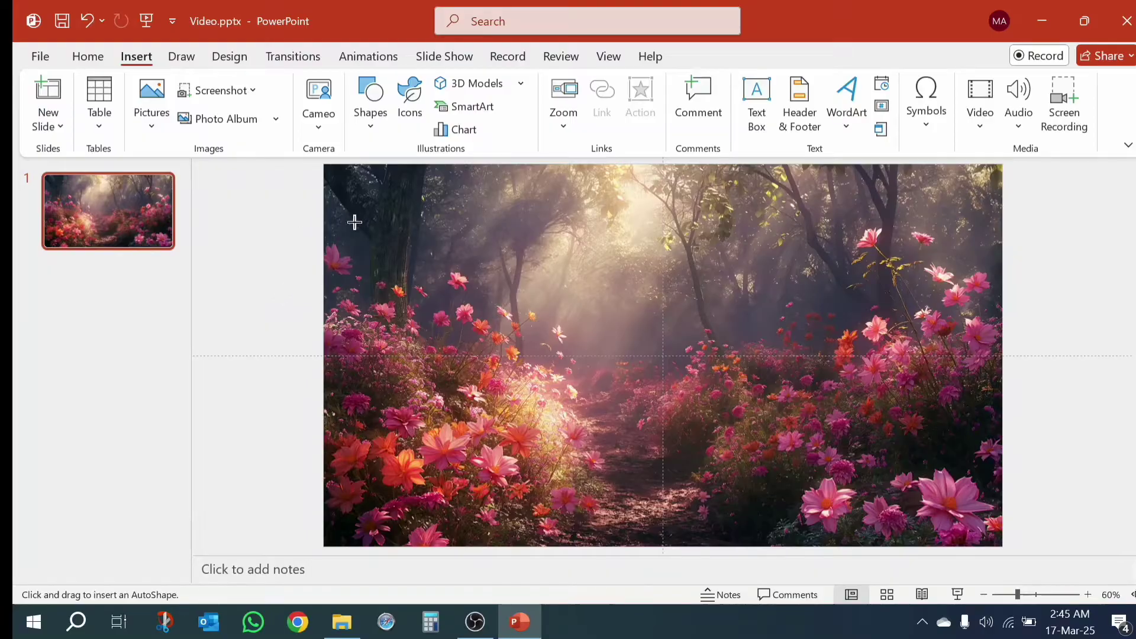
mouse_move(305, 213)
left_mouse_down()
mouse_move(591, 482)
mouse_move(575, 510)
mouse_move(578, 481)
left_mouse_up()
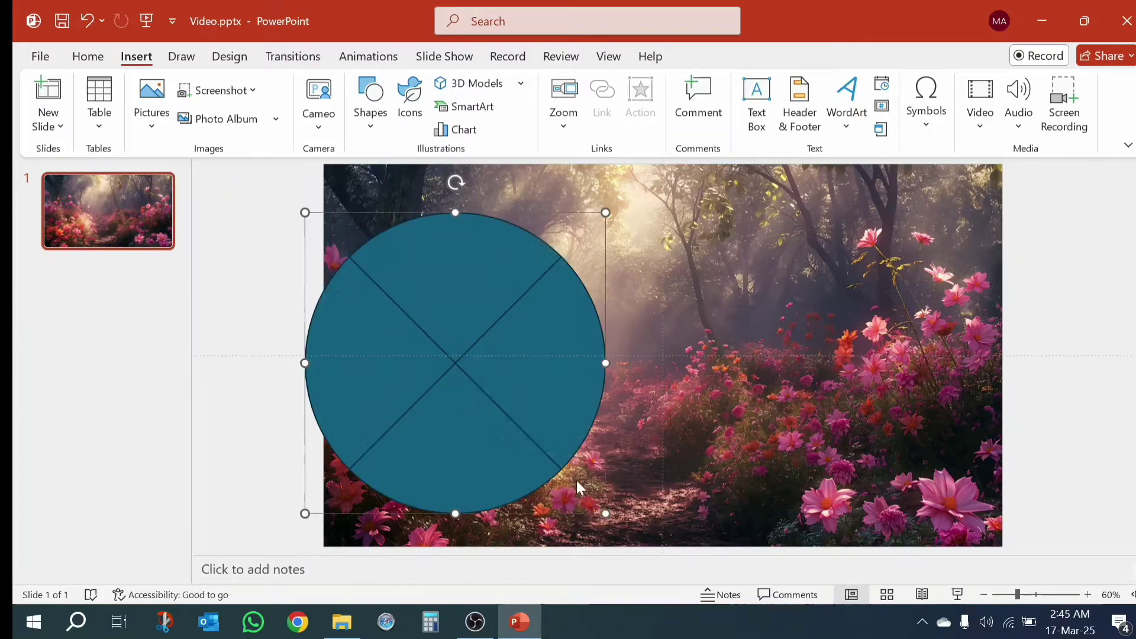
left_click_drag(500, 402, 471, 398)
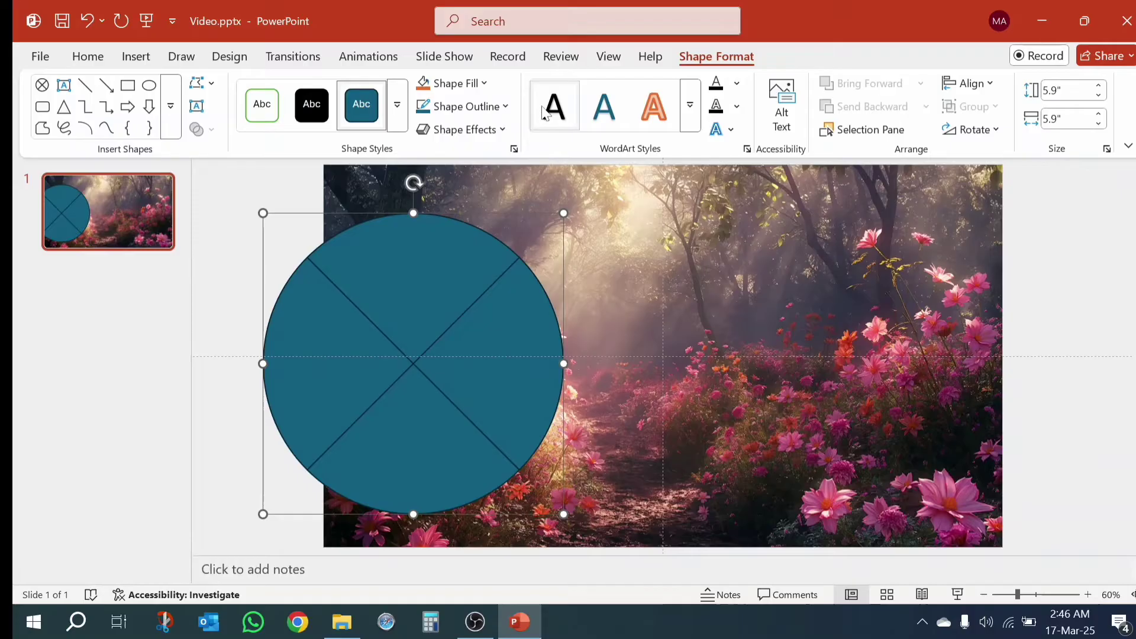
Step: Give the circle a 3 pt white outline
left_click(506, 107)
mouse_move(621, 484)
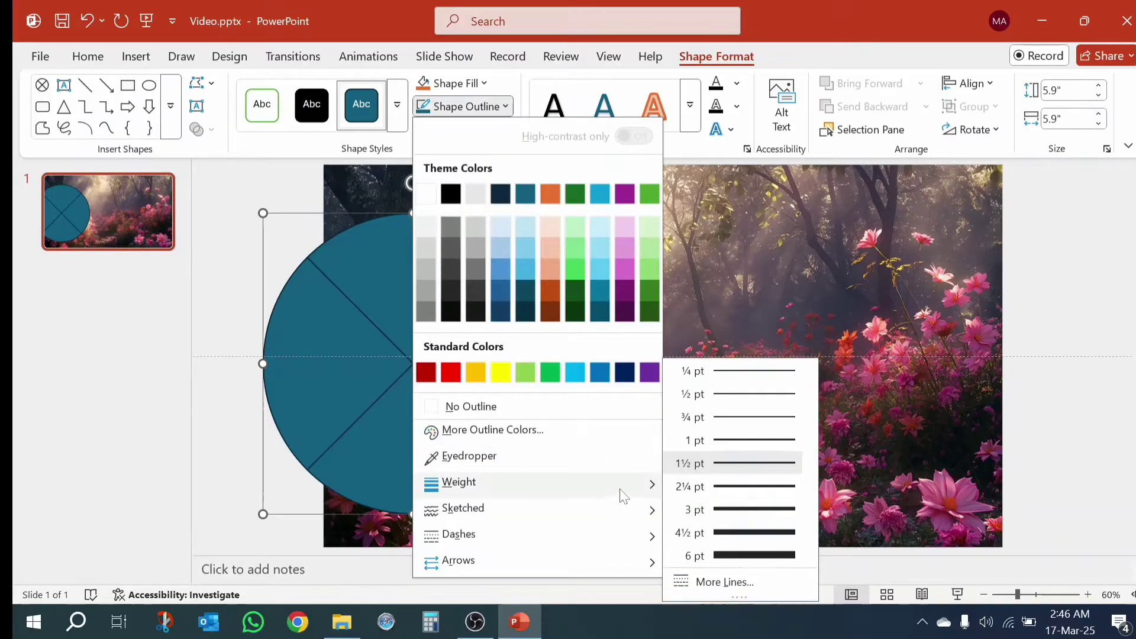
left_click(738, 507)
left_click(464, 106)
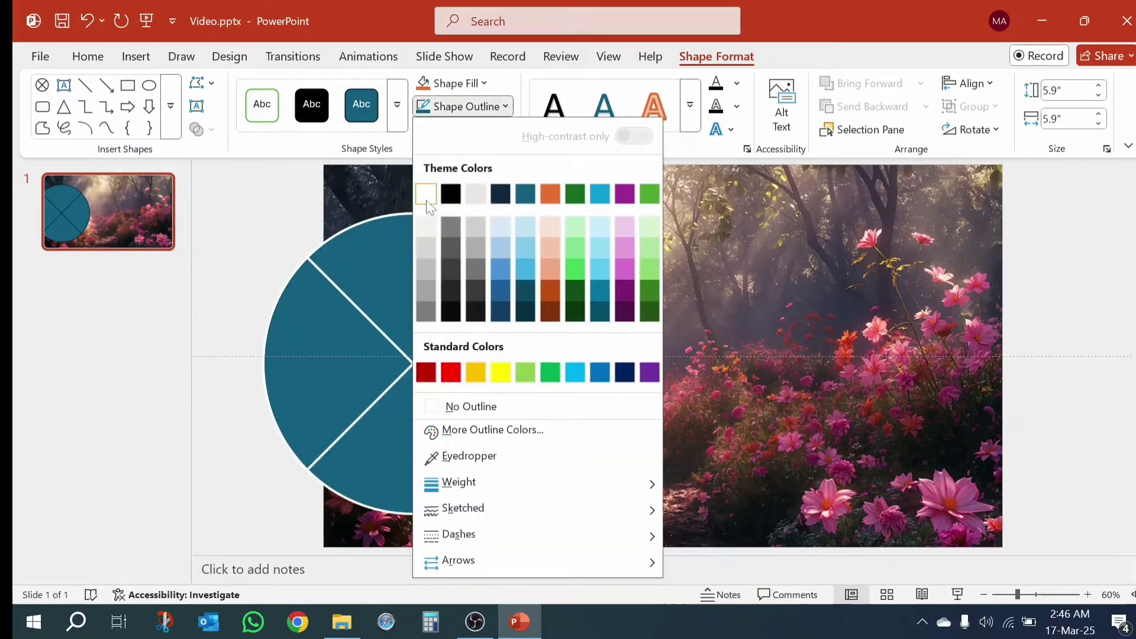
left_click(427, 196)
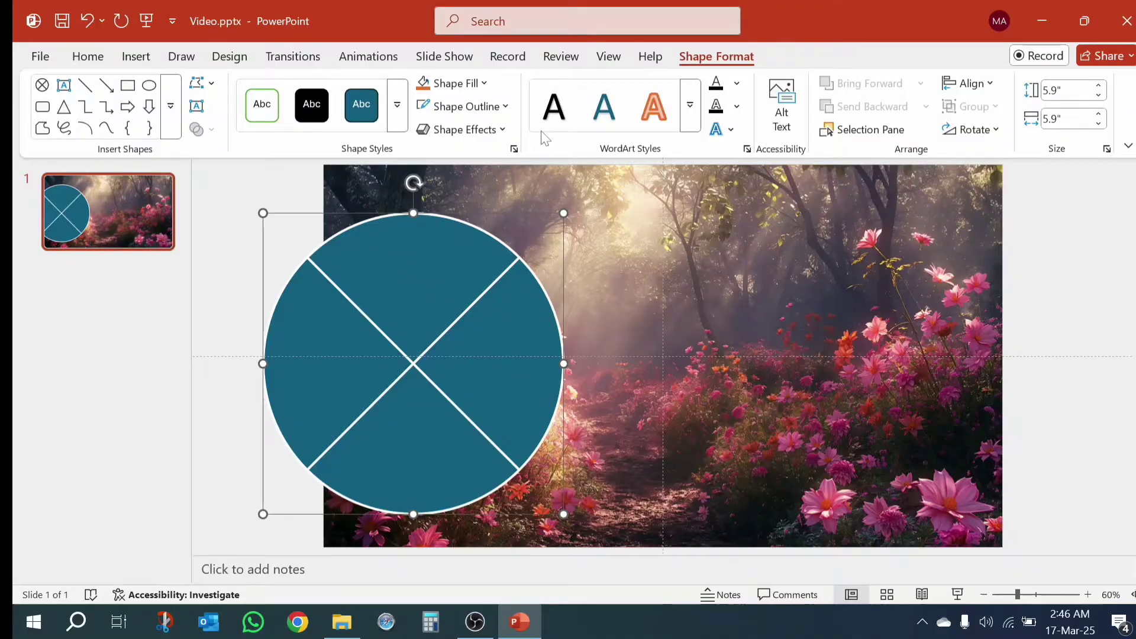
Step: Give the circle a slide background fill and a centred outer shadow with 50 pt blur
left_click(513, 149)
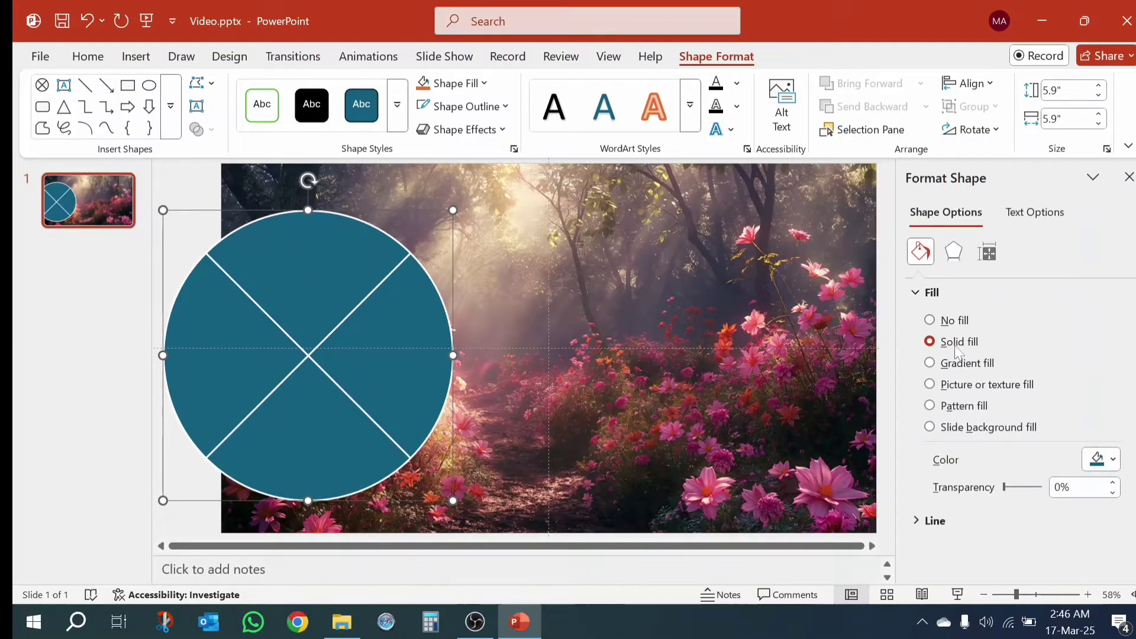
left_click(971, 428)
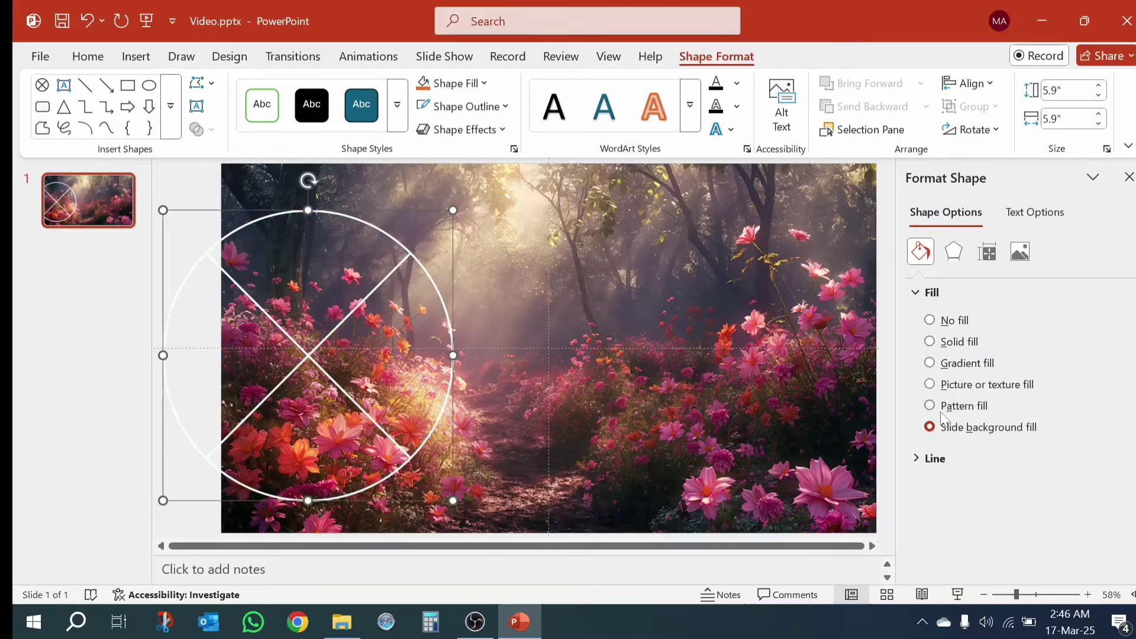
left_click(954, 252)
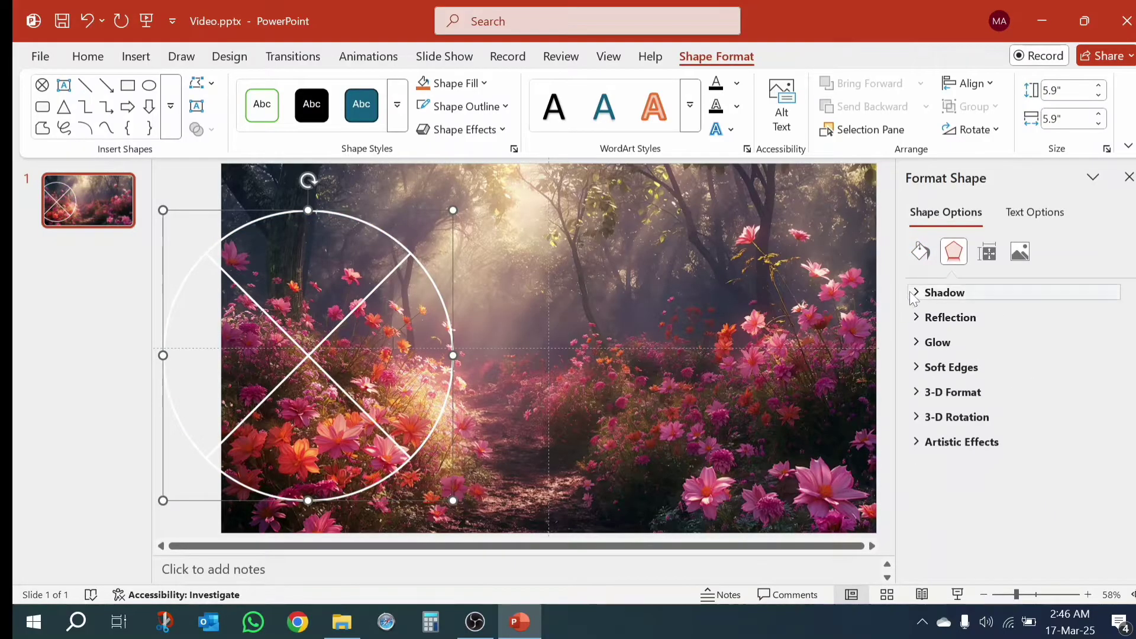
left_click(959, 292)
left_click(1102, 318)
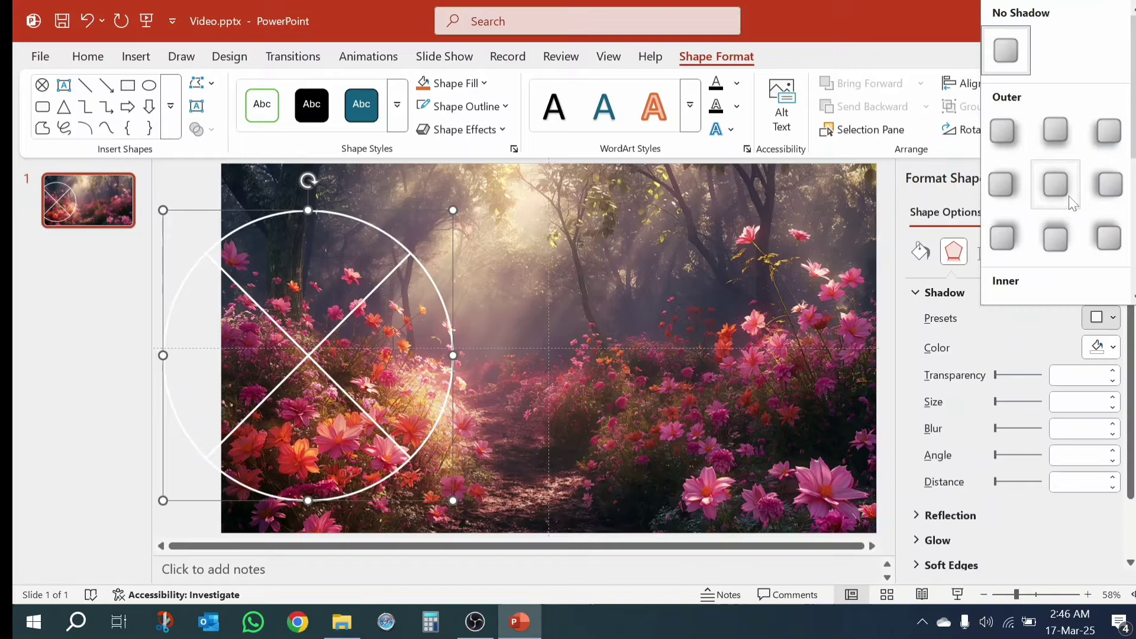
left_click(1050, 183)
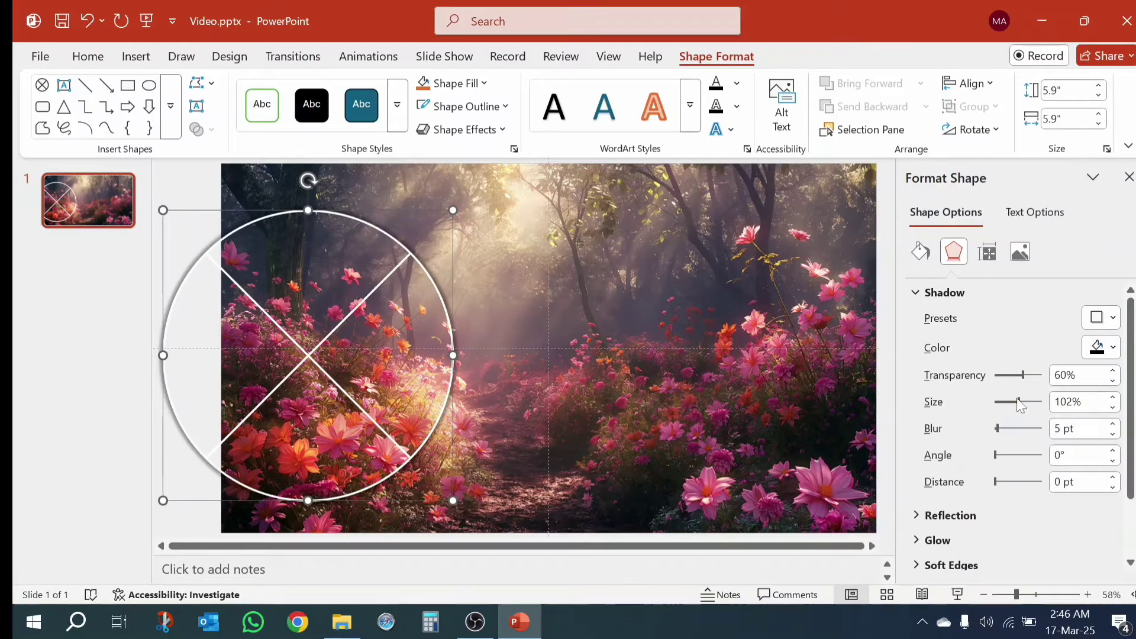
left_click_drag(997, 428, 1045, 432)
type("50")
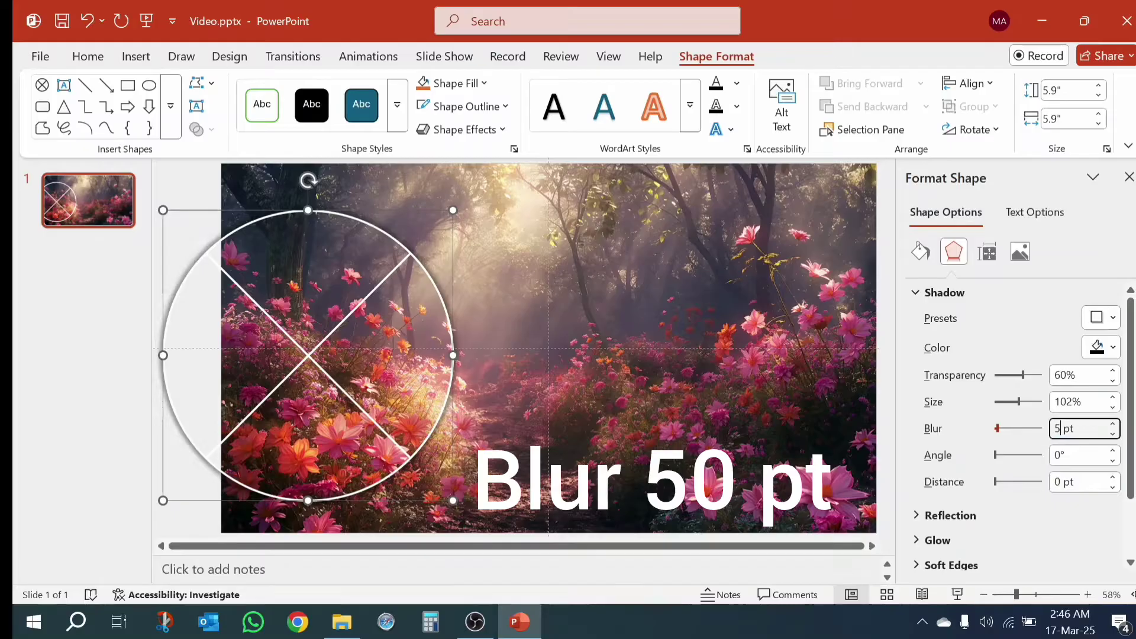
key("Return")
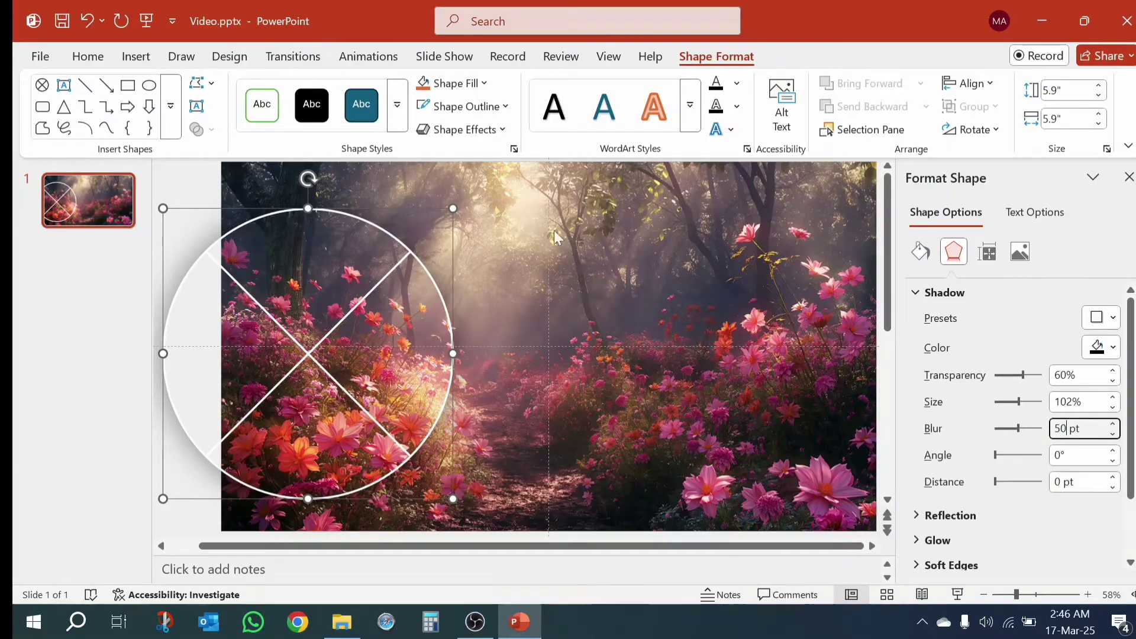
left_click(183, 165)
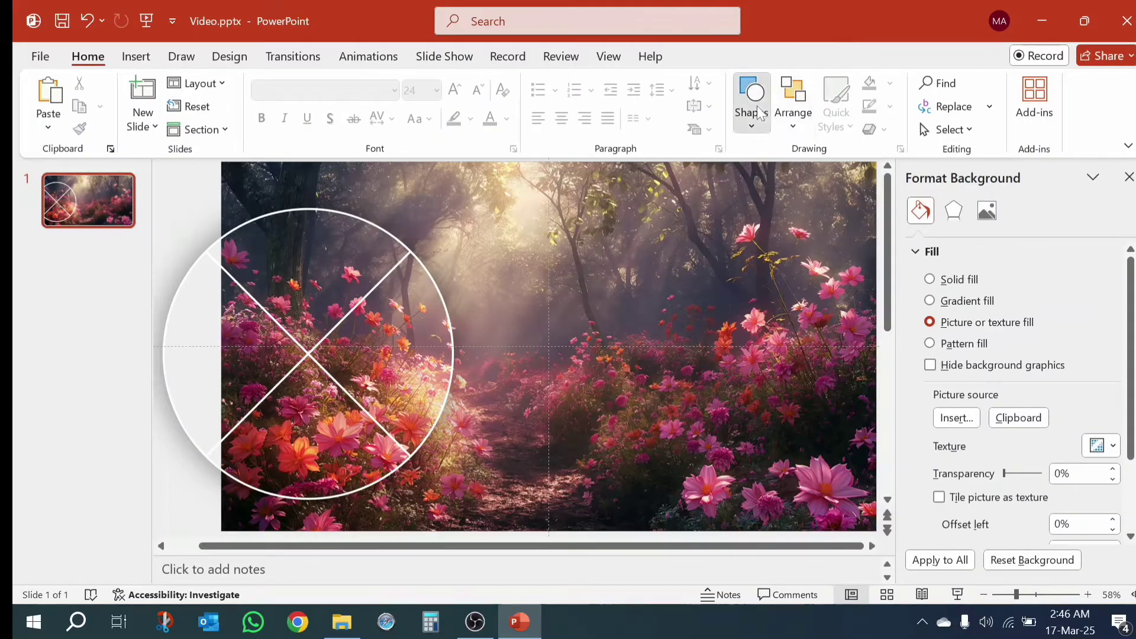
Step: Draw a slide-sized rectangle with gradient fill and send it behind the circle
left_click(750, 101)
left_click(833, 174)
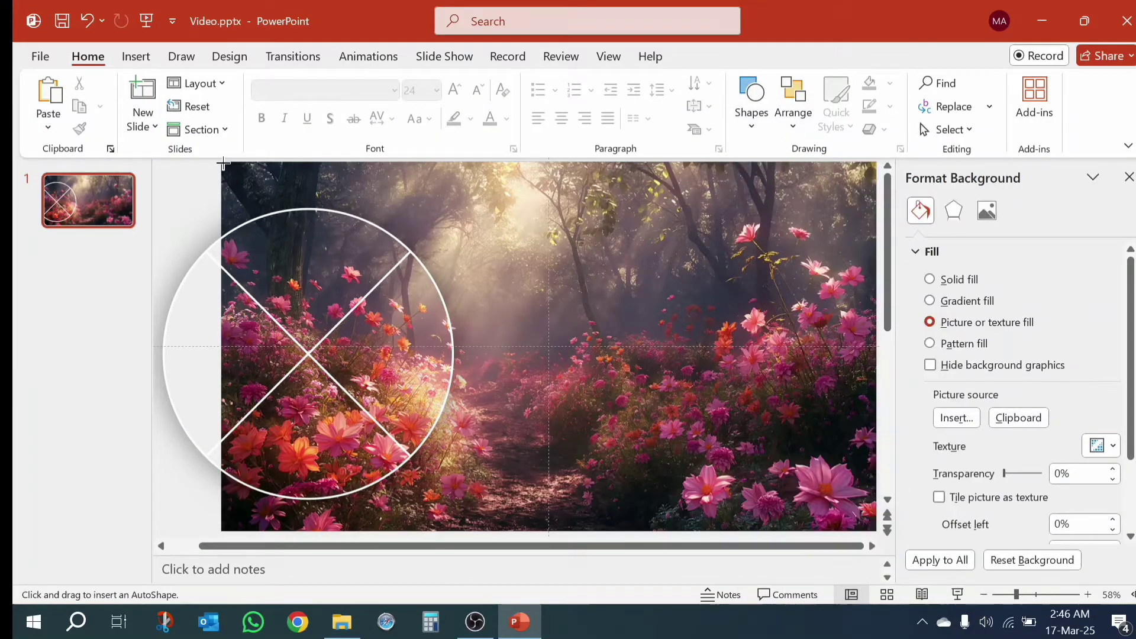
left_click_drag(220, 162, 876, 530)
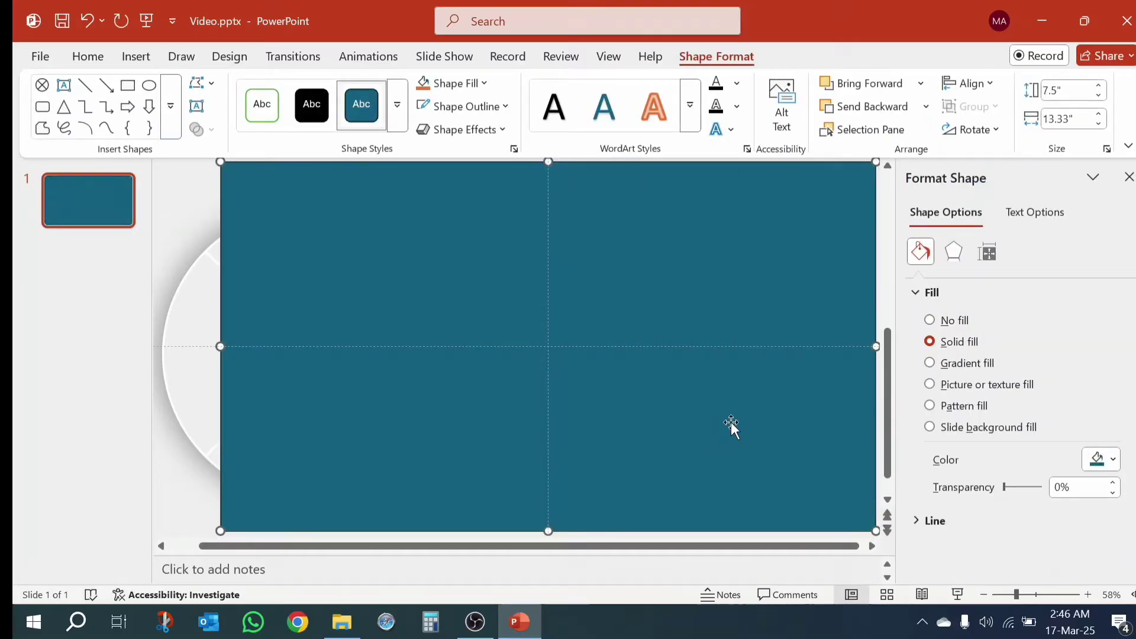
left_click(945, 374)
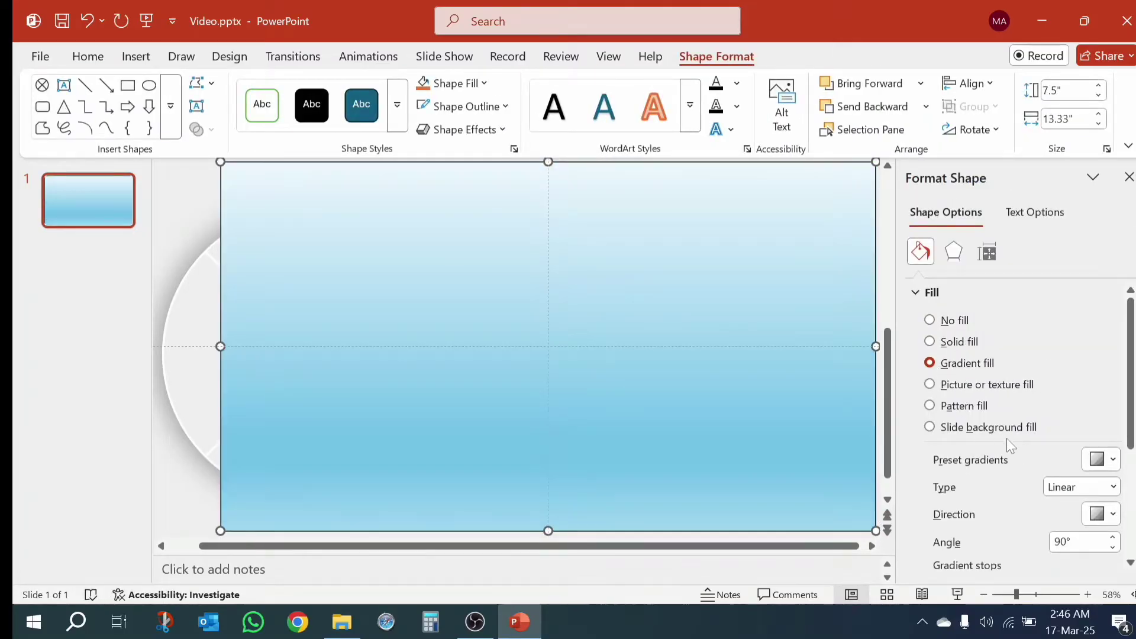
right_click(718, 388)
left_click(791, 346)
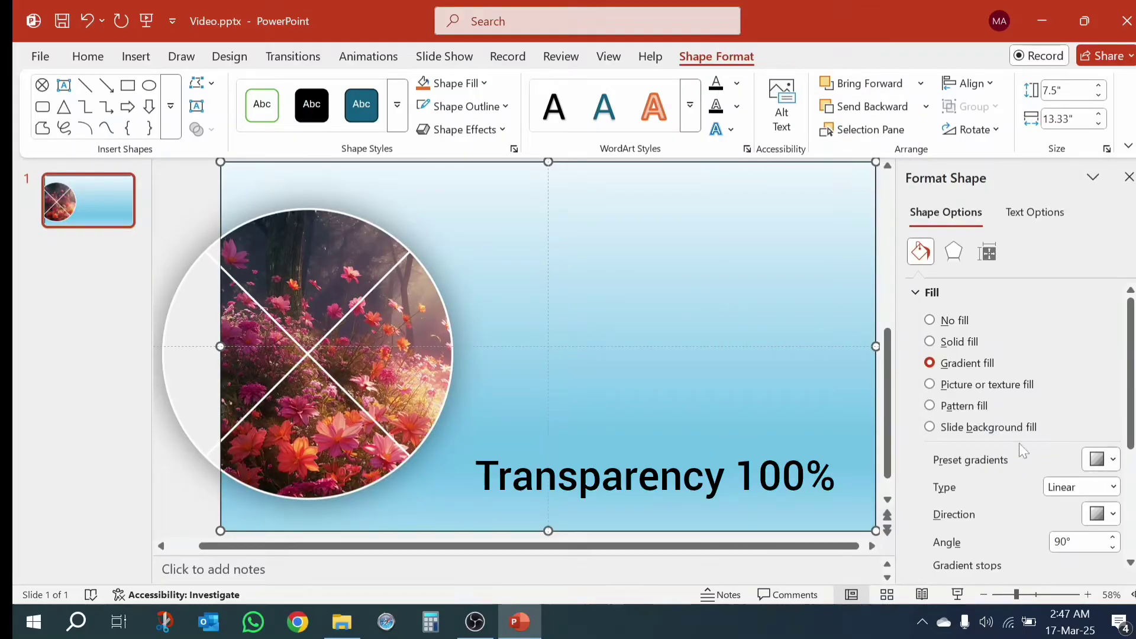
Step: Reduce the rectangle's gradient to two stops at 0% and 100%
scroll(964, 482, "down", 3)
left_click(1030, 390)
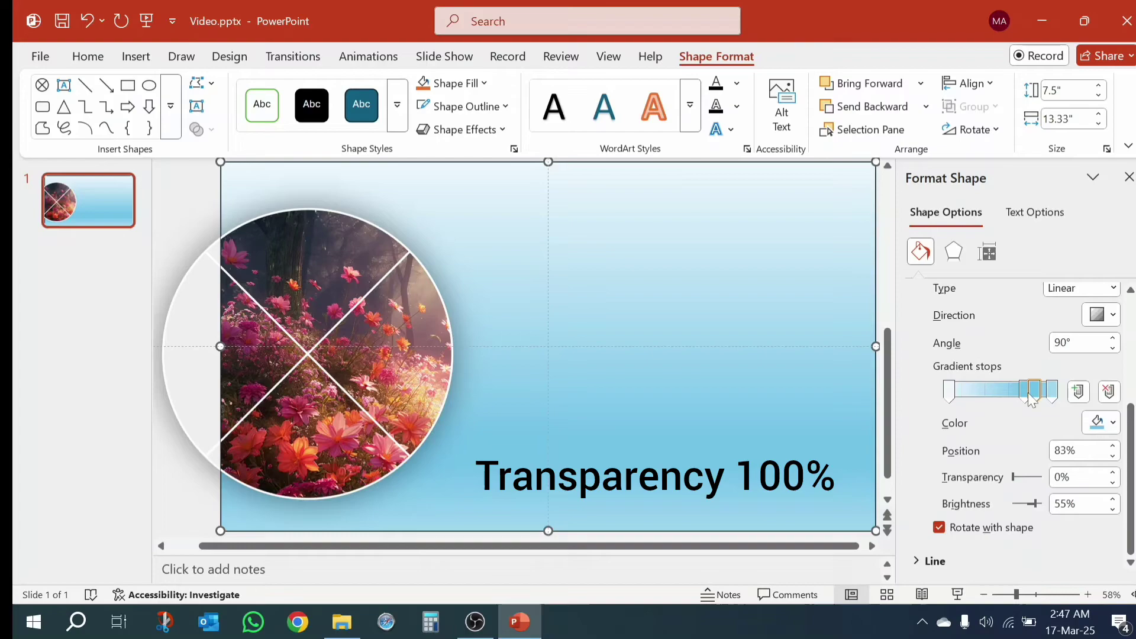
left_click(1108, 391)
left_click(1110, 391)
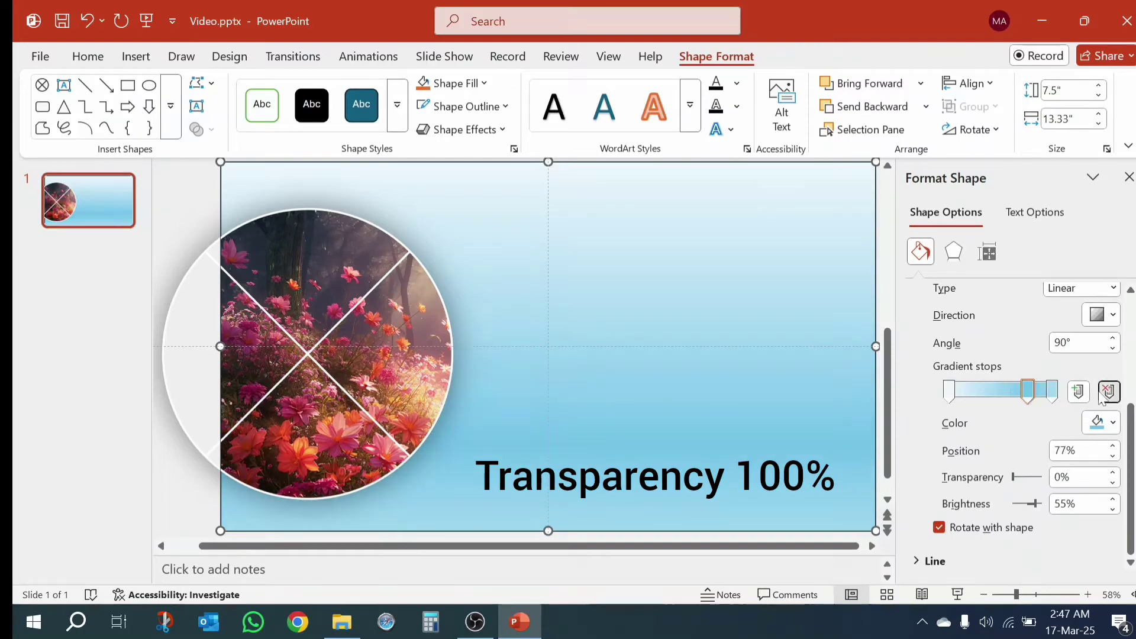
left_click_drag(1052, 397, 1028, 398)
mouse_move(949, 394)
left_mouse_down()
mouse_move(1053, 393)
mouse_move(949, 395)
left_mouse_up()
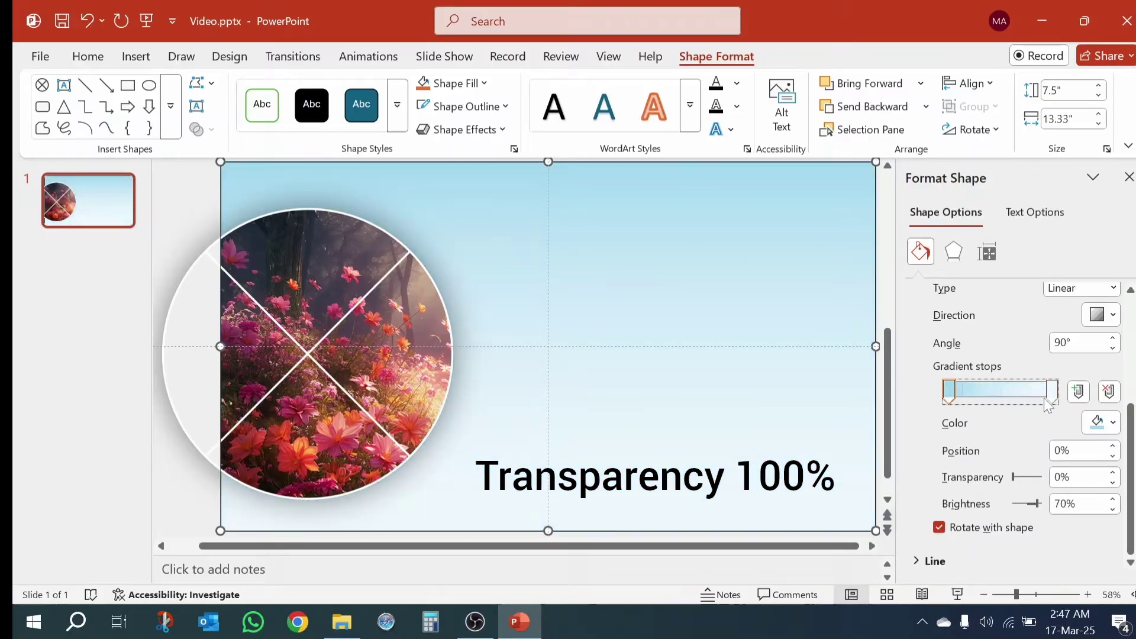
Step: Make the 0% stop grey, the 100% stop fully transparent, and the gradient run left to right
left_click(1102, 422)
left_click(934, 193)
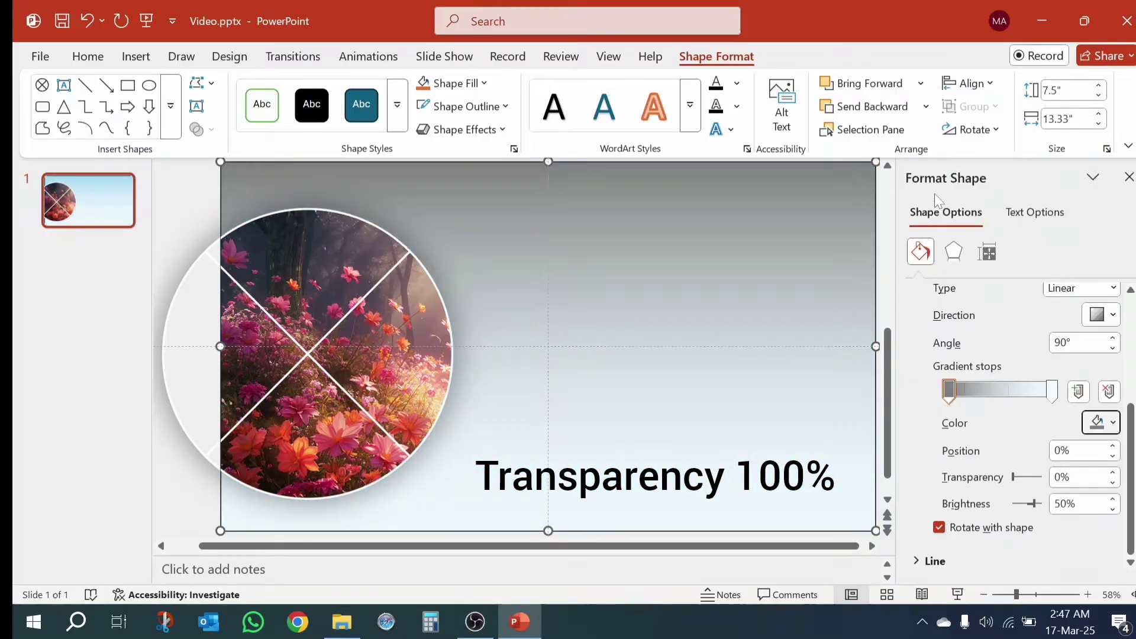
left_click(1053, 393)
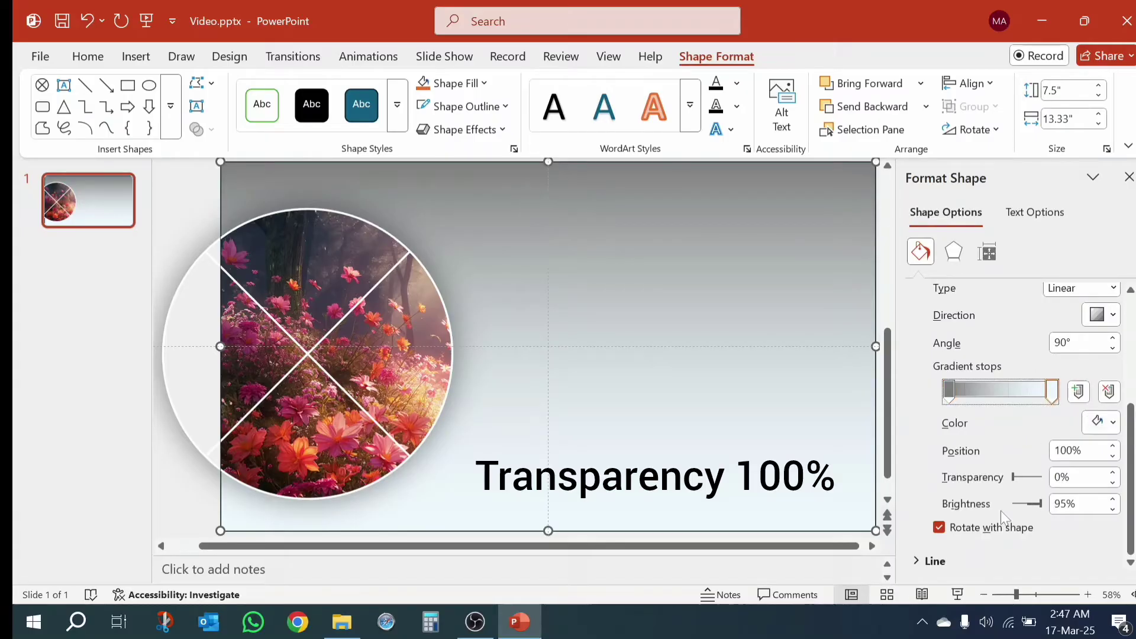
left_click_drag(1019, 477, 1047, 477)
left_click(948, 391)
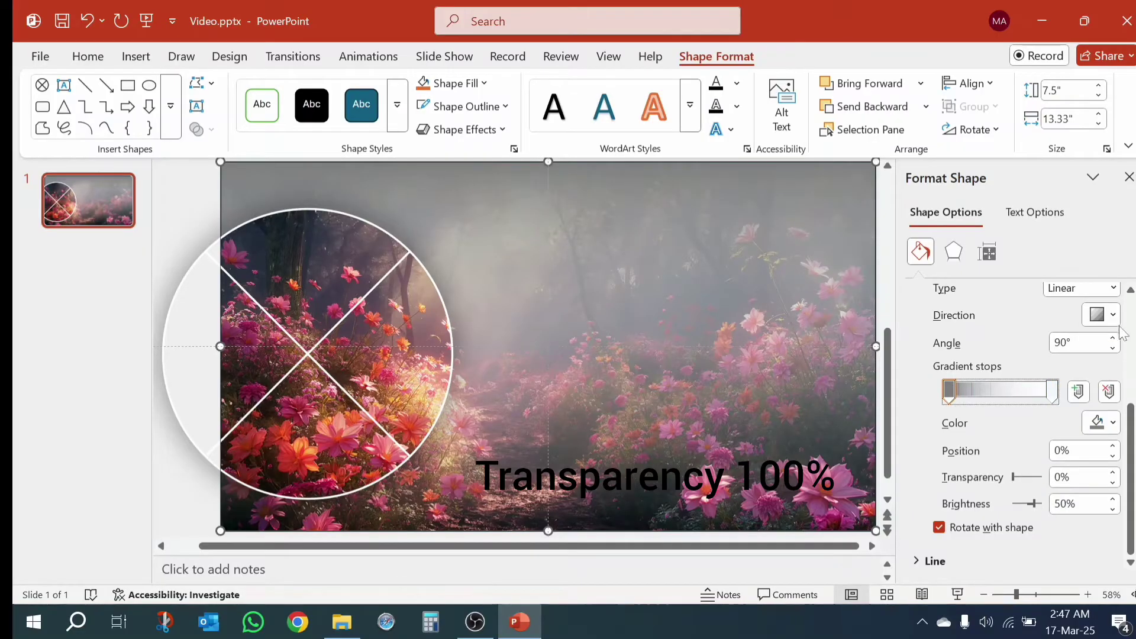
left_click(1102, 314)
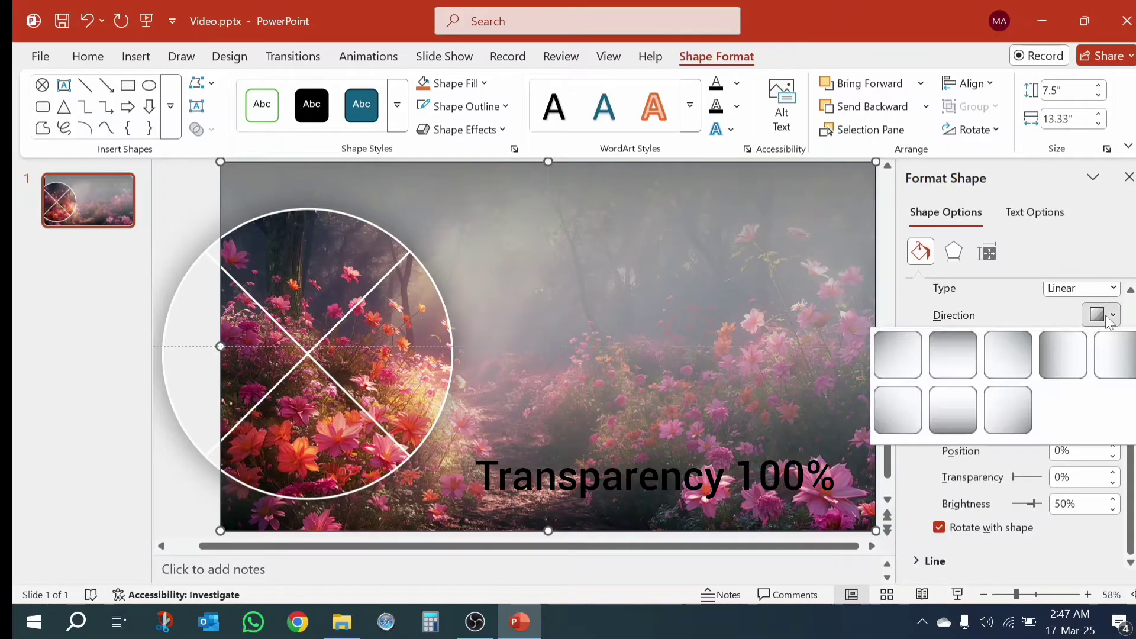
left_click(1059, 364)
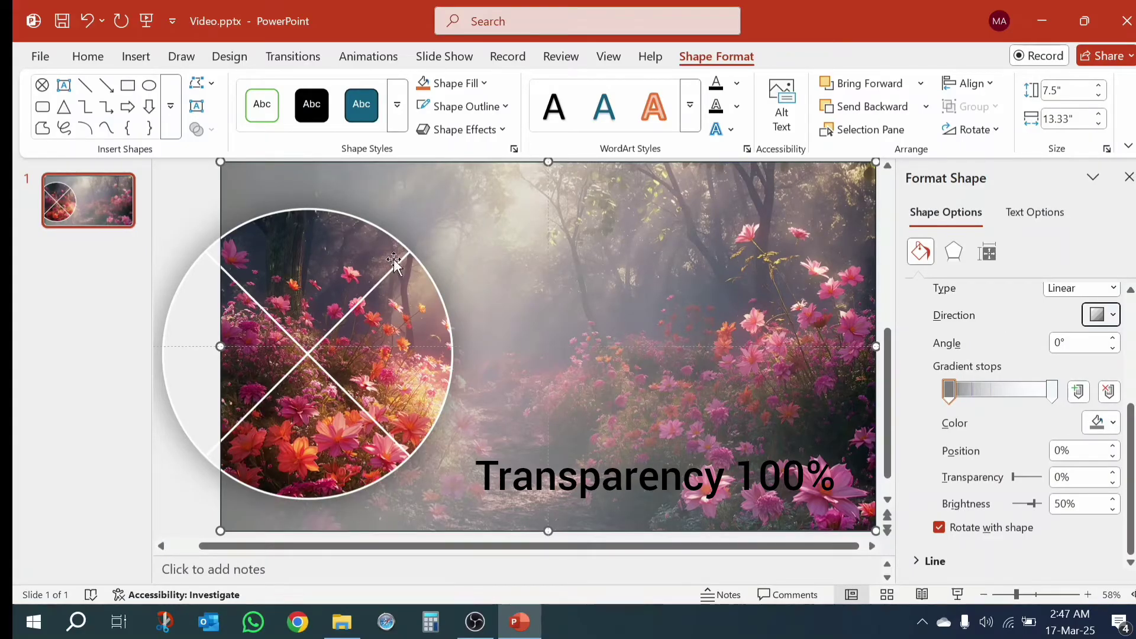
Step: Draw a small oval inside the flower ring and centre it with the ring
left_click(215, 226)
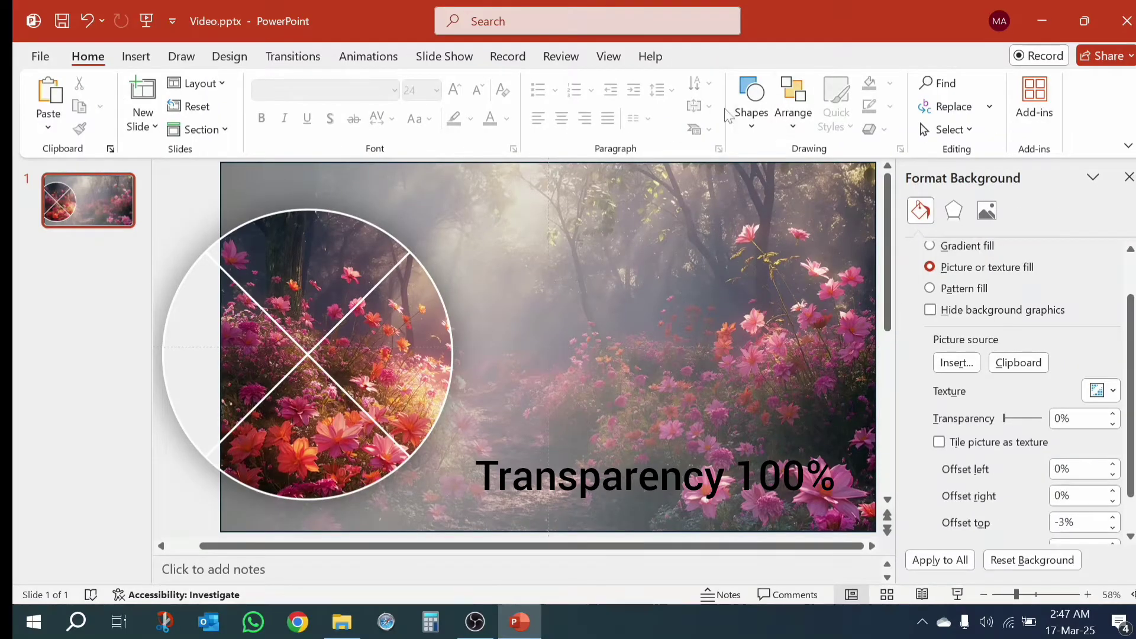
left_click(751, 97)
left_click(869, 173)
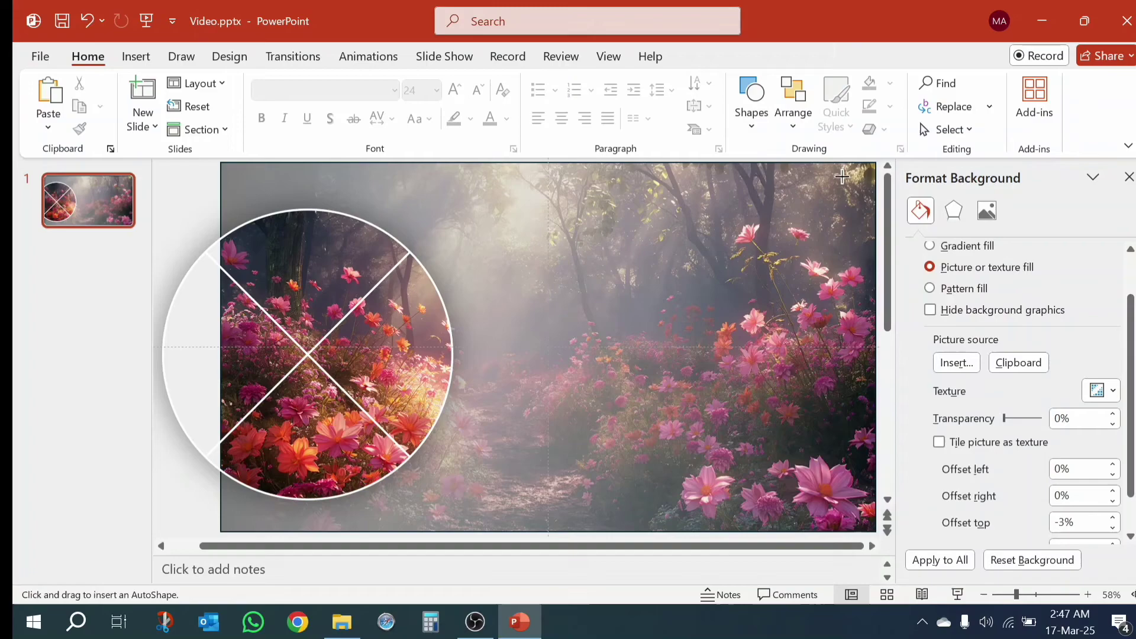
left_click_drag(235, 294, 364, 388)
left_click(240, 308, "shift")
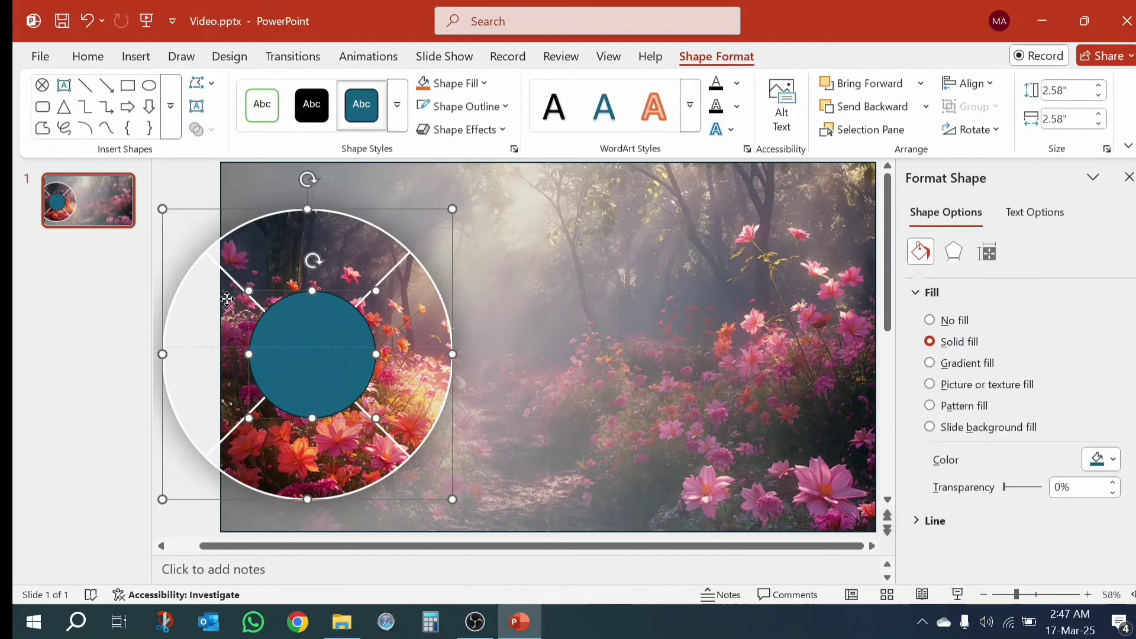
left_click(970, 83)
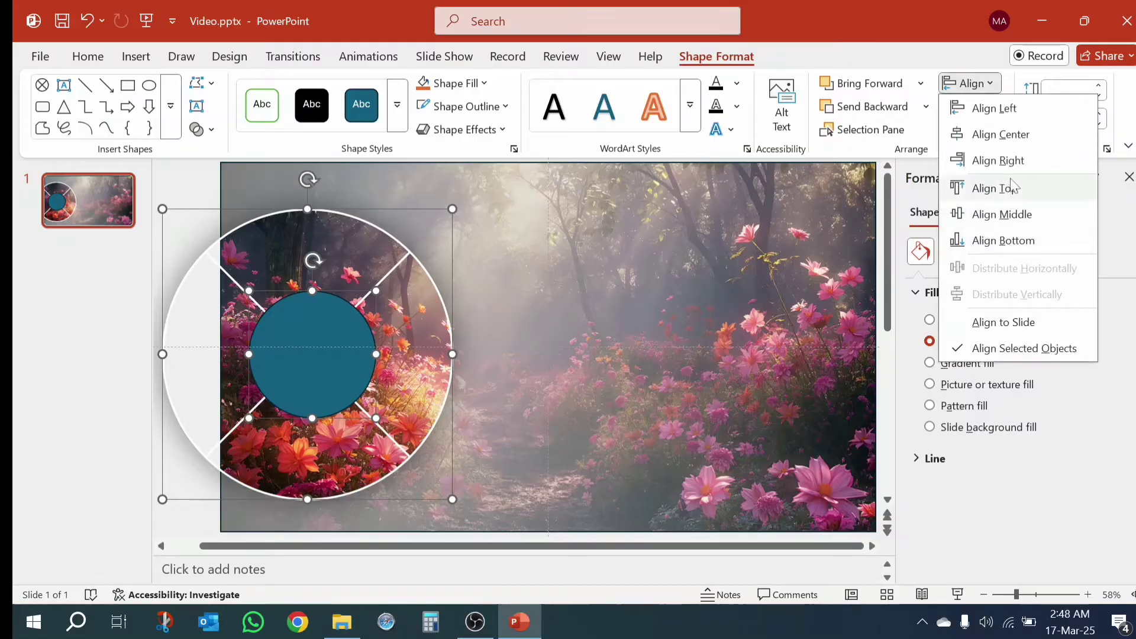
left_click(1001, 135)
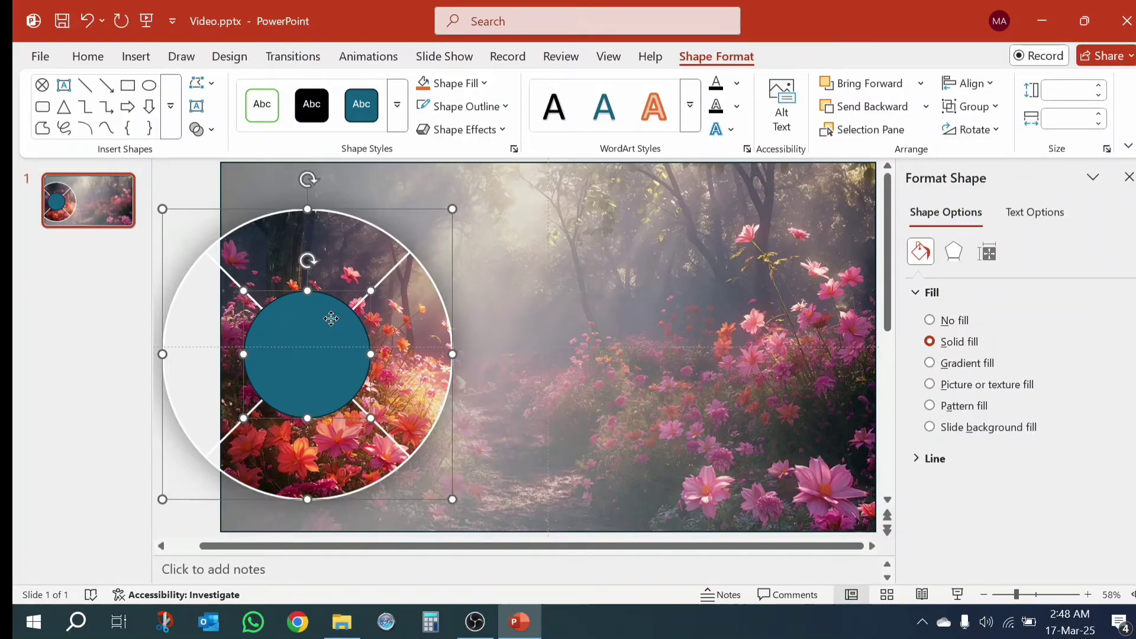
Step: Give the inner circle slide background fill, a 50 pt-blur outer shadow, and white outline
left_click(477, 347)
left_click(340, 346)
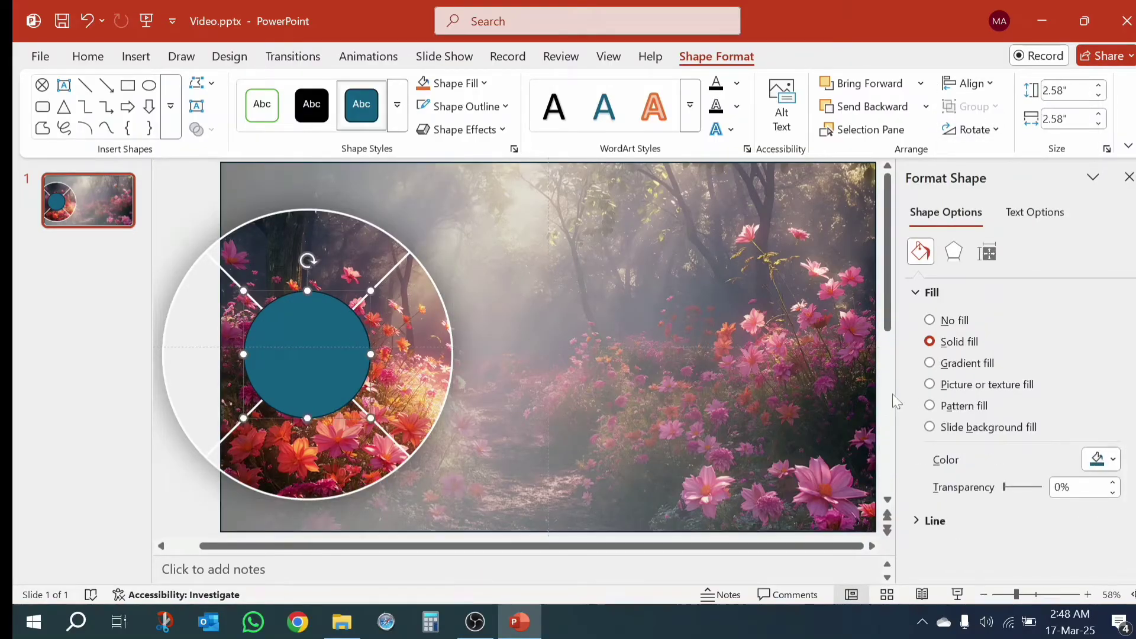
left_click(970, 427)
left_click(954, 251)
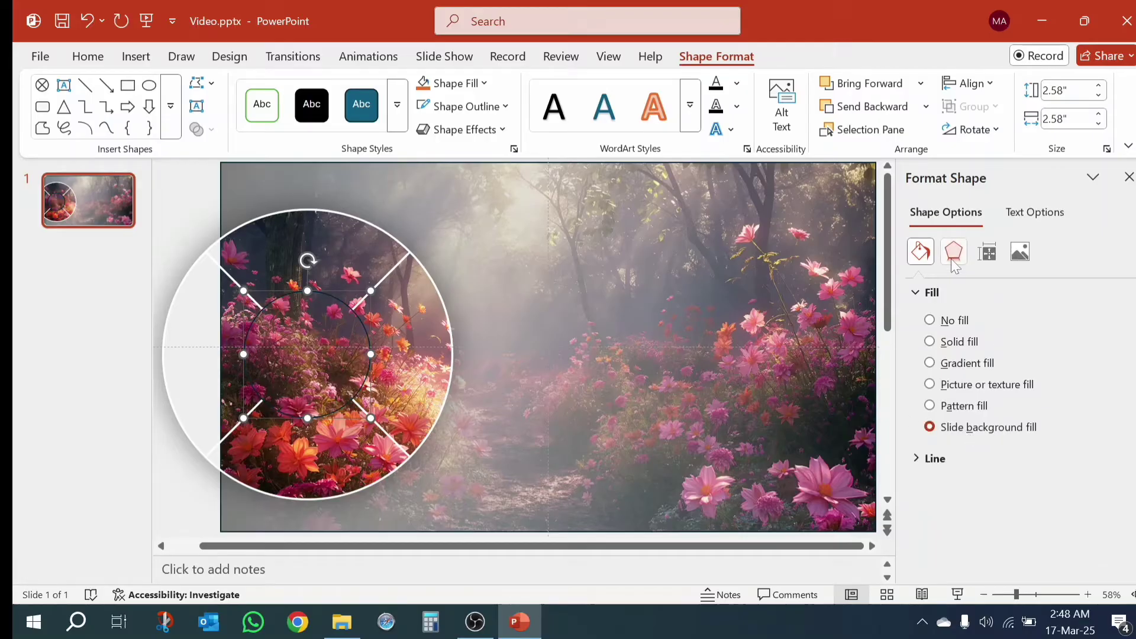
left_click(1100, 318)
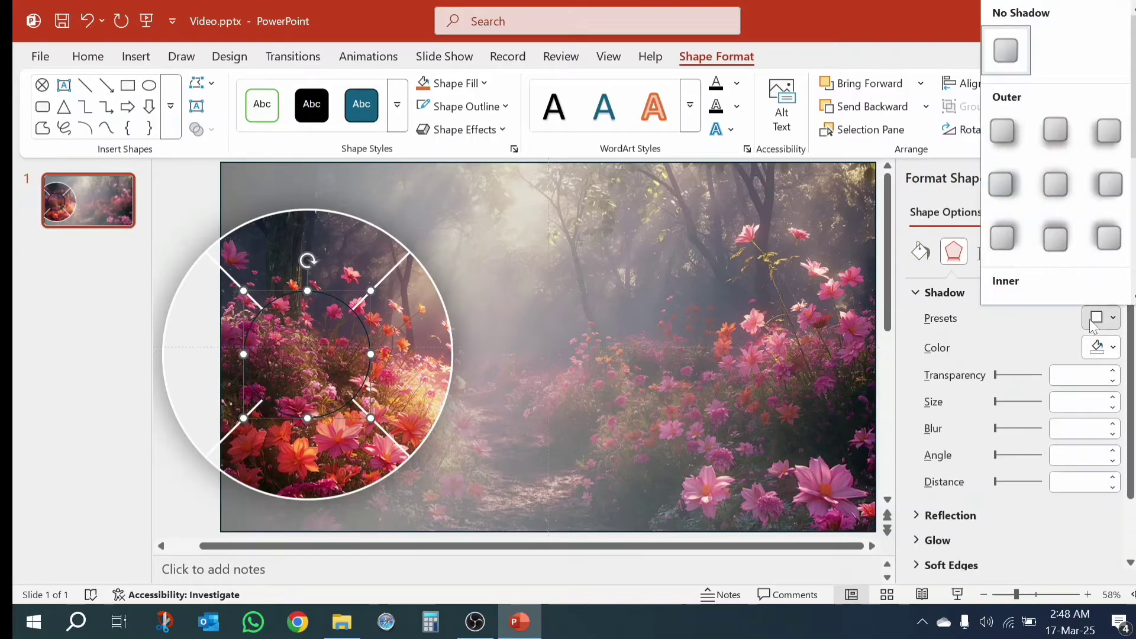
left_click(1055, 184)
left_click(1060, 428)
type("0")
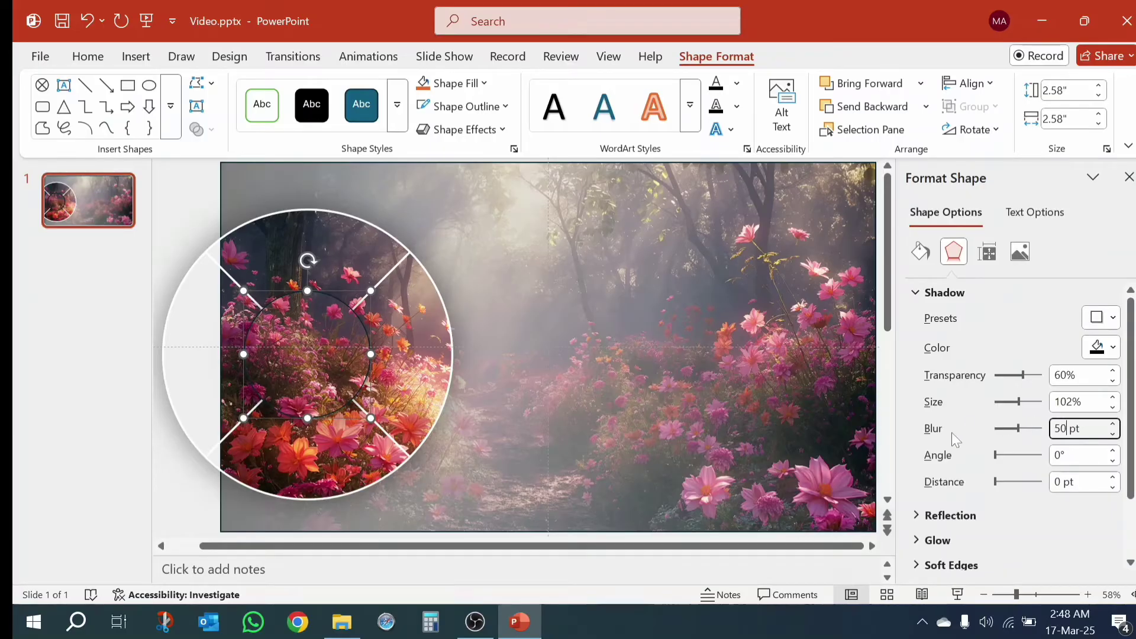
left_click(424, 115)
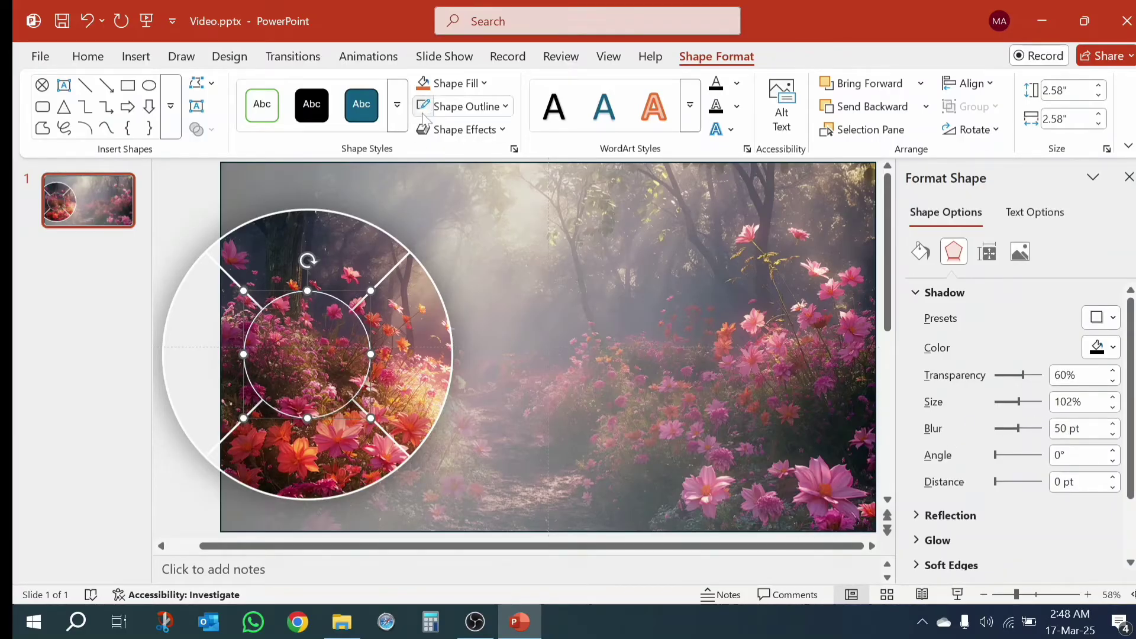
Step: Add a text box reading Step-1 in the ring's top section
left_click(564, 353)
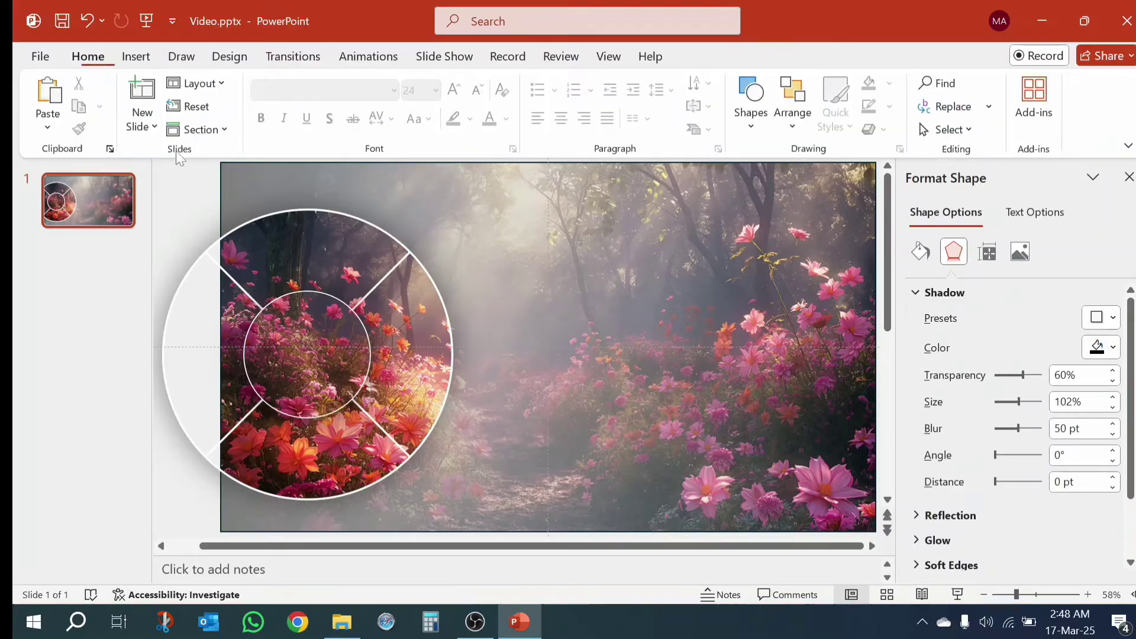
left_click(752, 99)
left_click(764, 173)
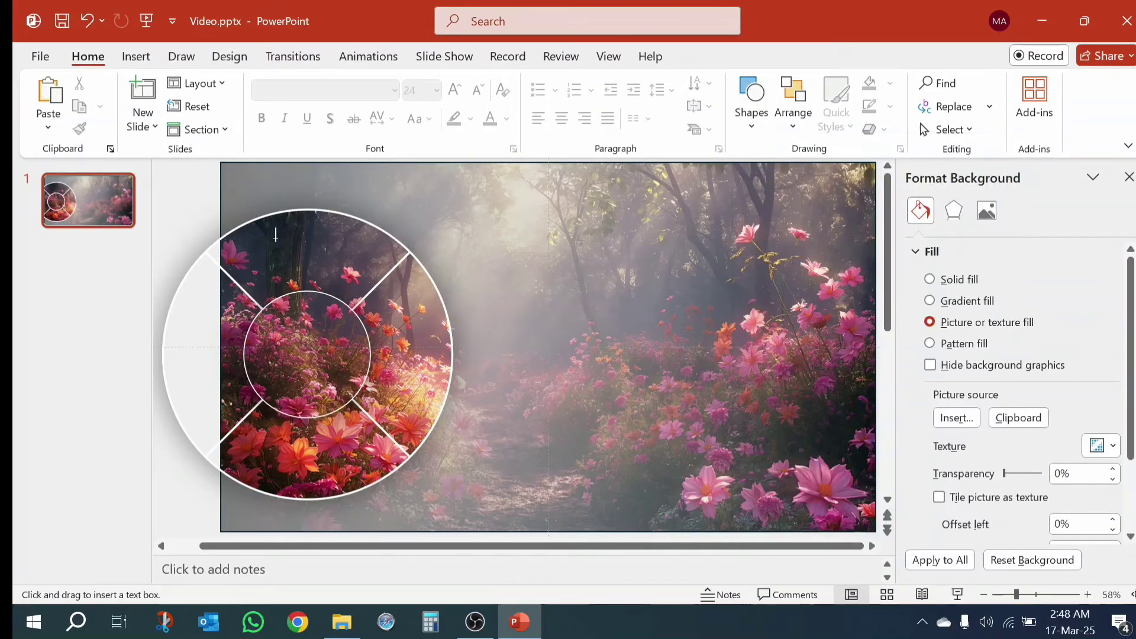
left_click_drag(373, 281, 373, 269)
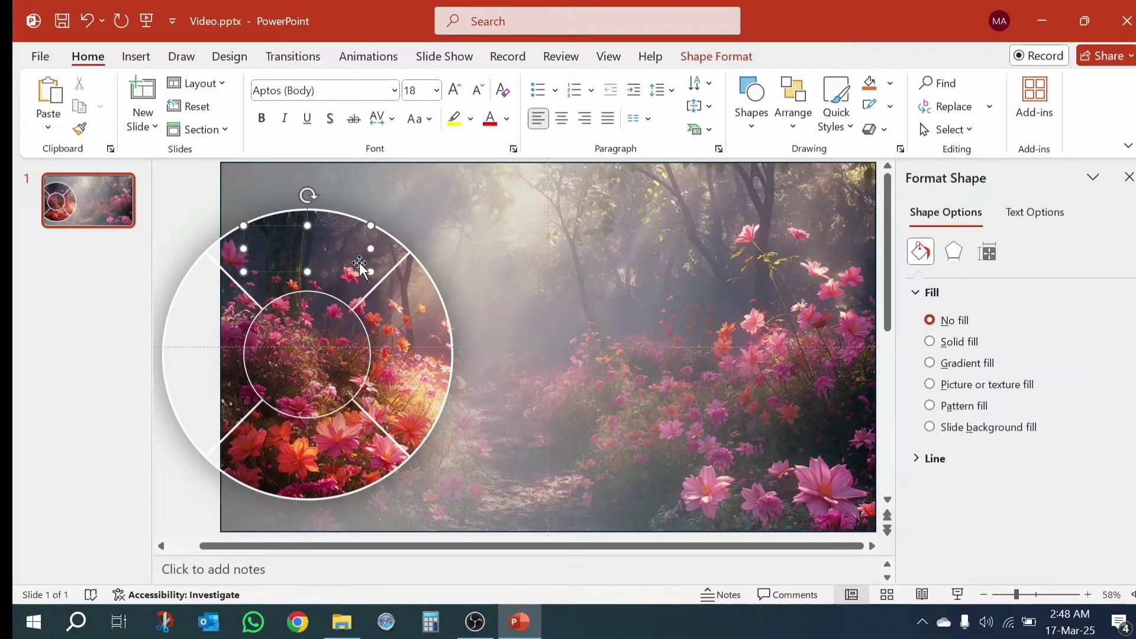
type("Step-1")
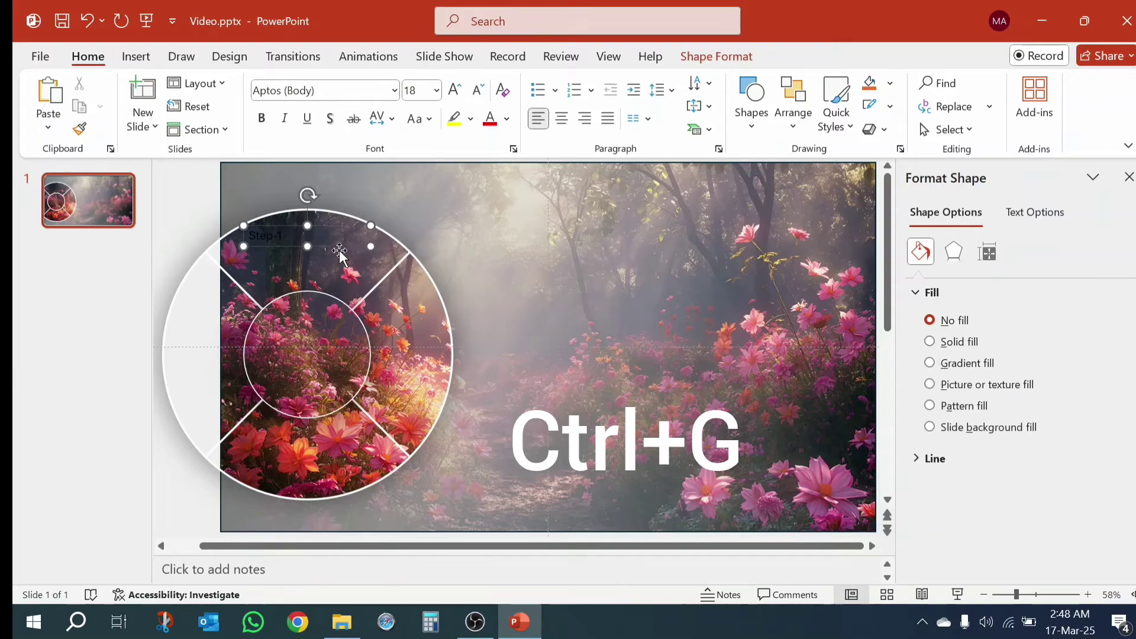
left_click_drag(339, 250, 344, 272)
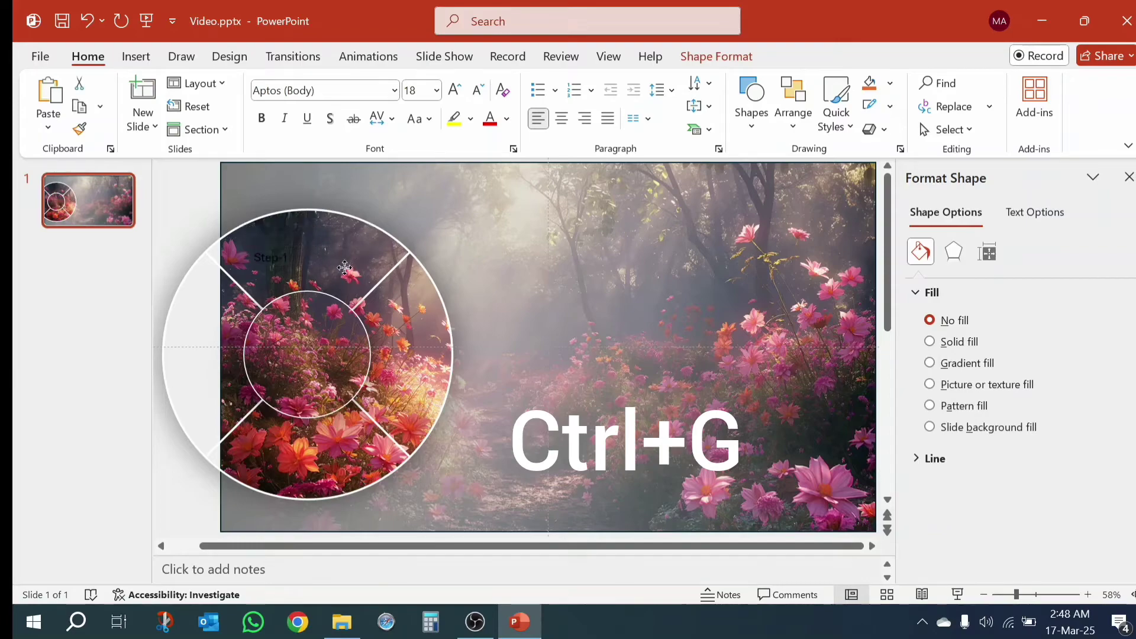
Step: Make Step-1 white, 32 pt and bold, centred in the top section
left_click(506, 119)
left_click(489, 204)
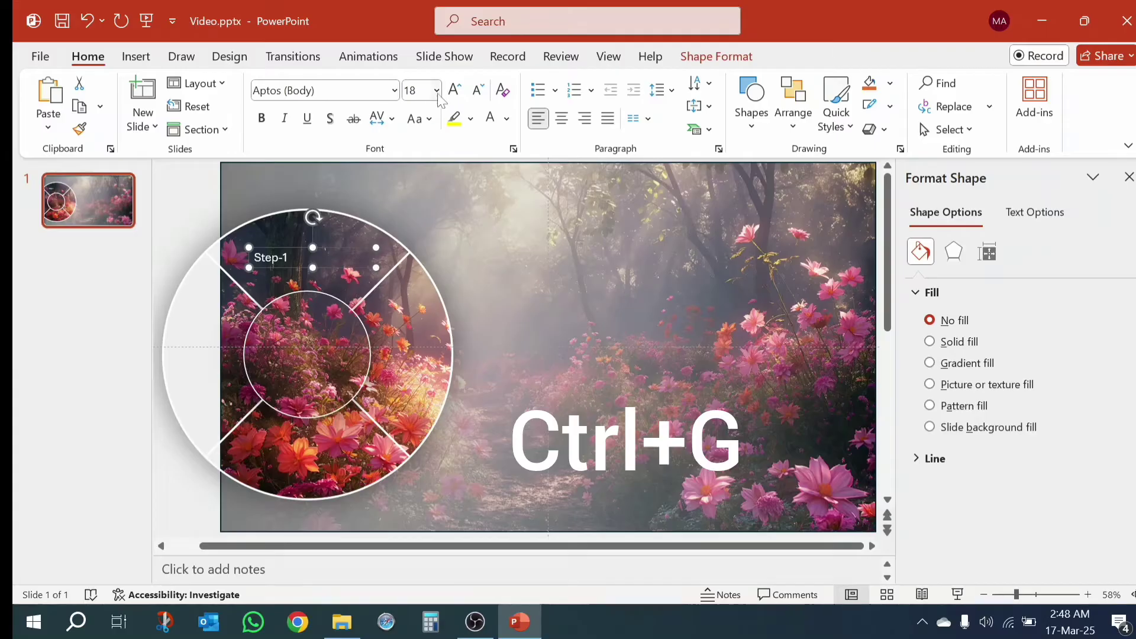
key("ctrl+shift+period")
key("ctrl+shift+period")
key("ctrl+shift+period")
key("ctrl+shift+period")
left_click(258, 119)
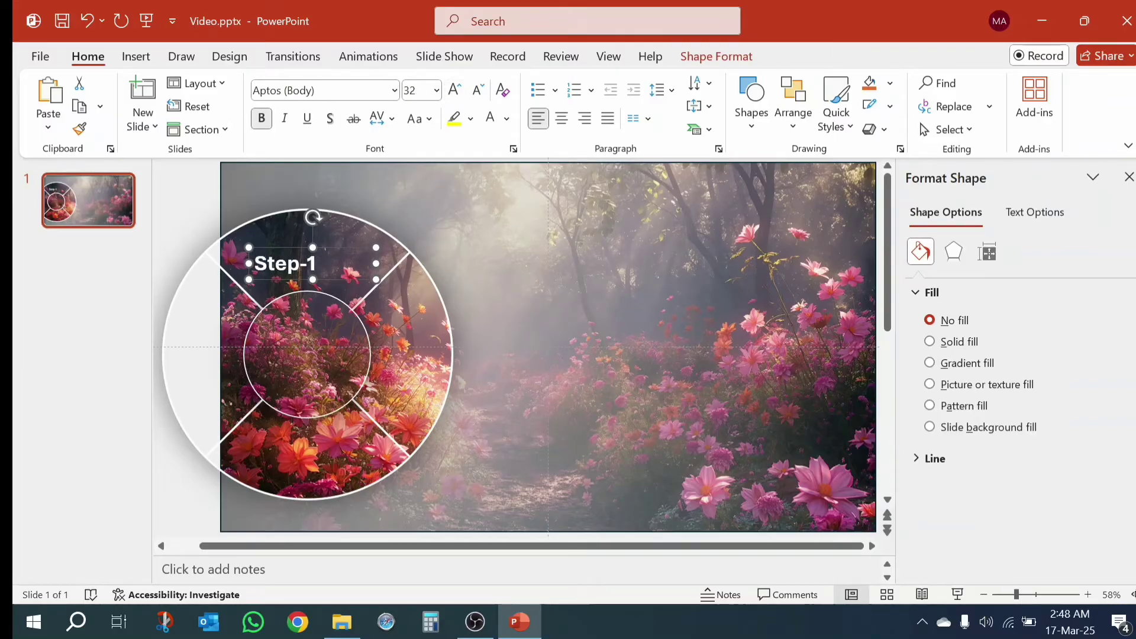
left_click_drag(361, 265, 428, 378)
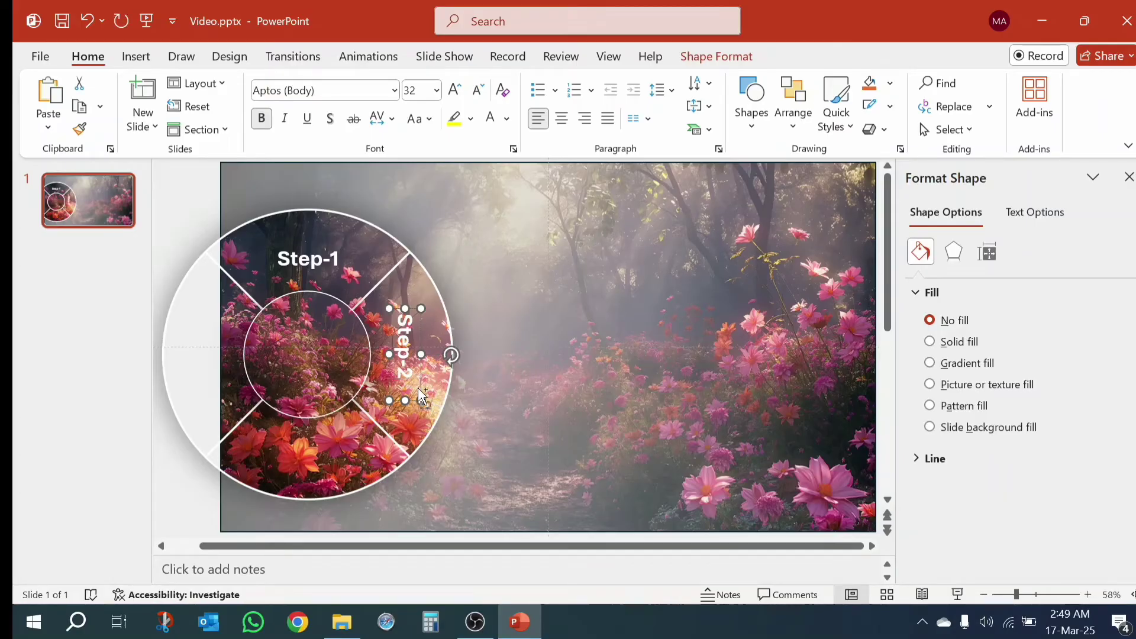
Step: Copy the Step-2 label to the ring's bottom, change it to Step-3, and nudge it into place
left_click_drag(422, 395, 334, 488, "ctrl")
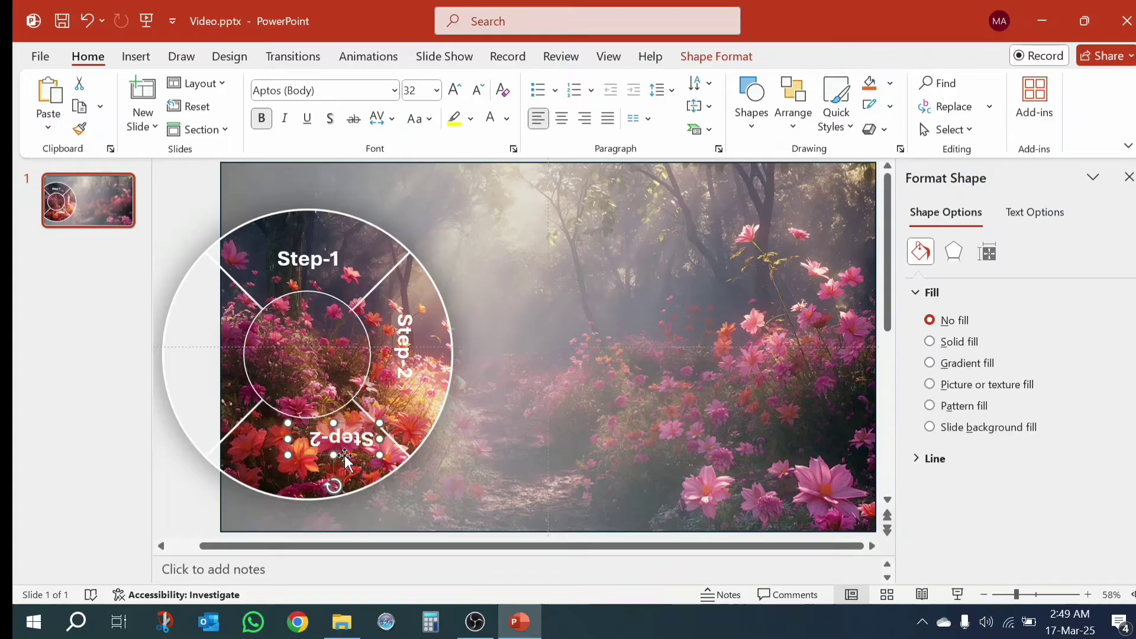
left_click_drag(349, 444, 333, 460)
key("BackSpace")
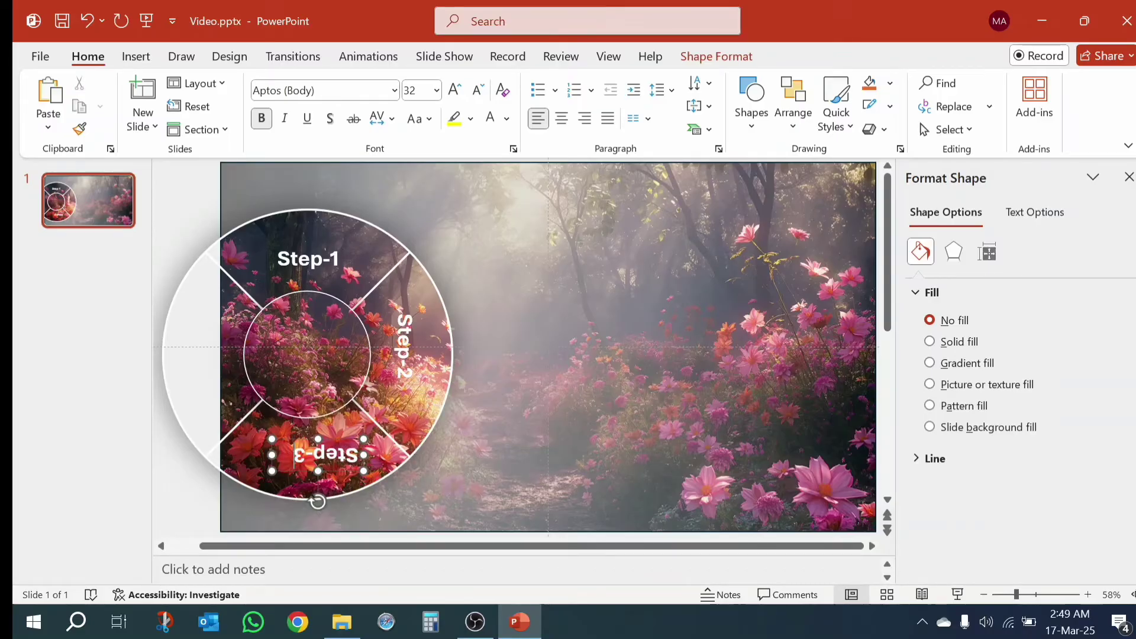
left_click(299, 478)
left_click(311, 480)
left_click(305, 476)
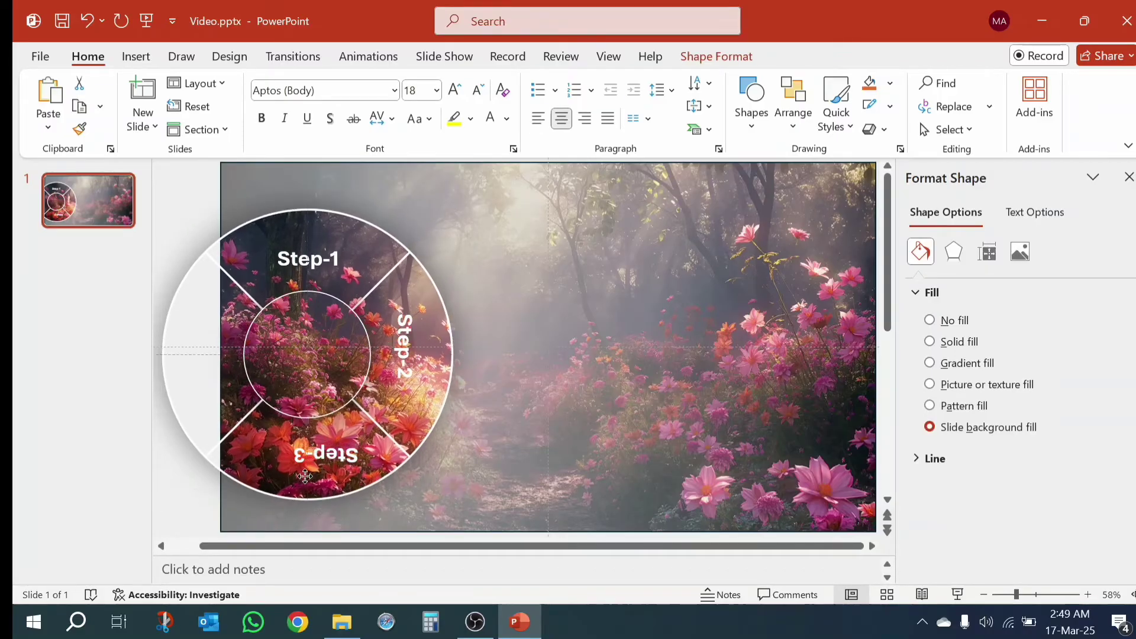
left_click(305, 471)
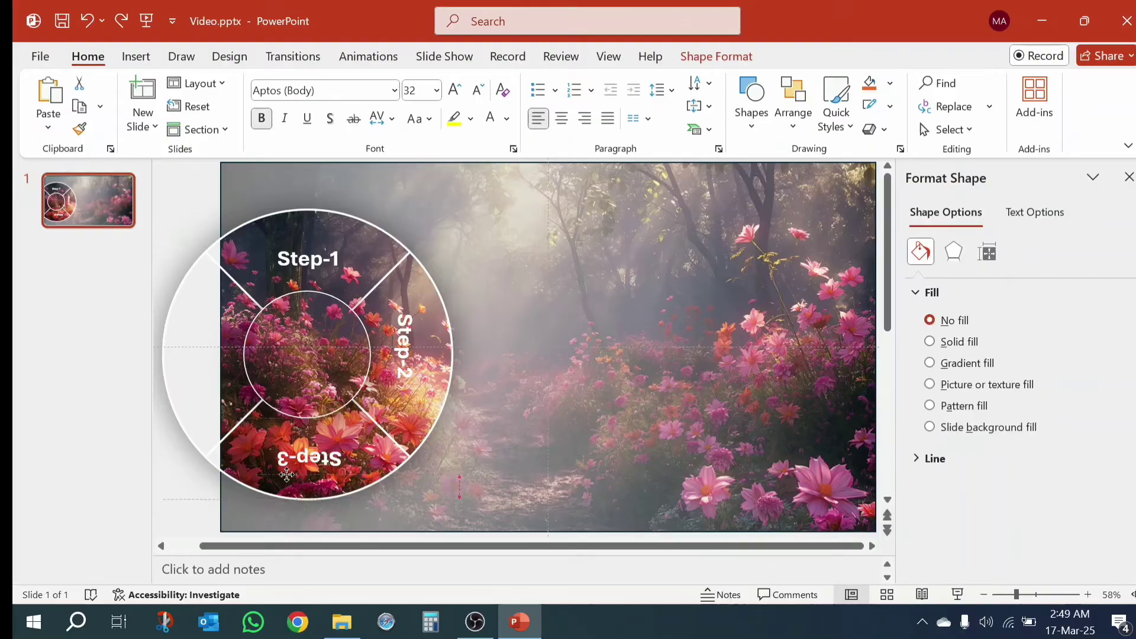
left_click_drag(304, 471, 305, 478)
Step: Place a copy of the Step-3 label vertically centred on the circle's left side
left_click(305, 478)
left_click(303, 479)
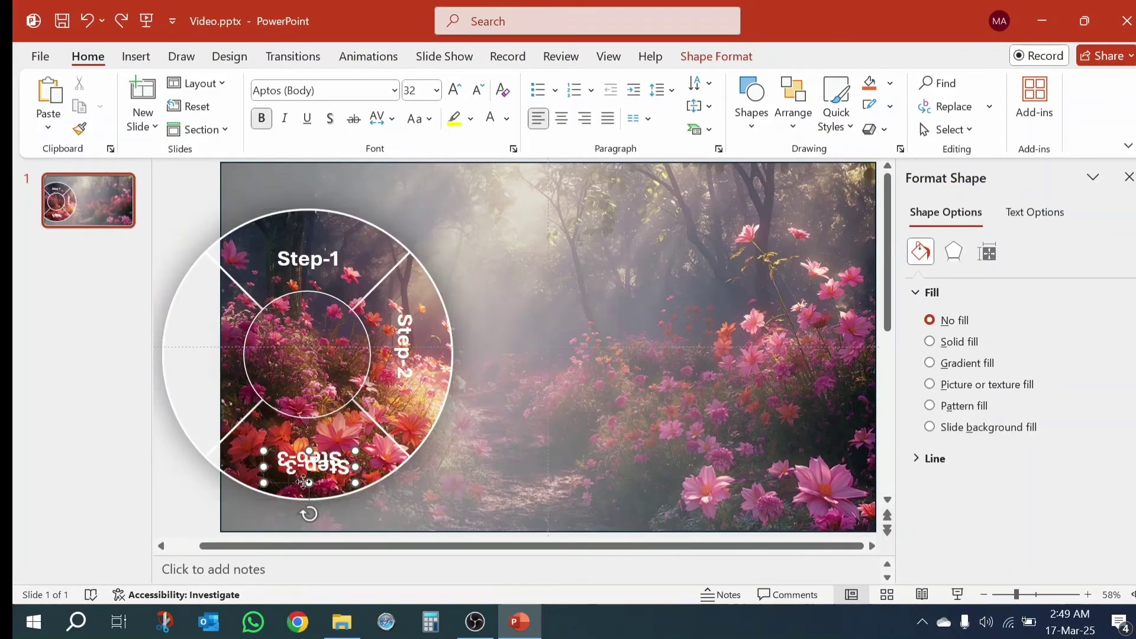
left_click(271, 471)
left_click(304, 478)
left_click_drag(331, 480, 237, 403)
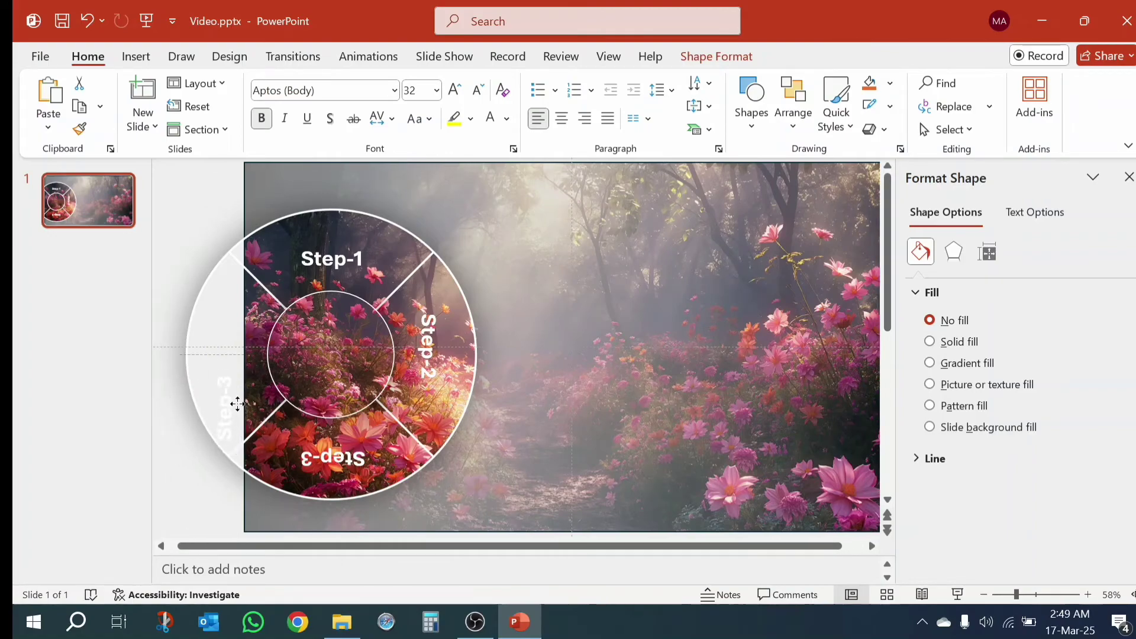
left_click_drag(245, 358, 262, 332)
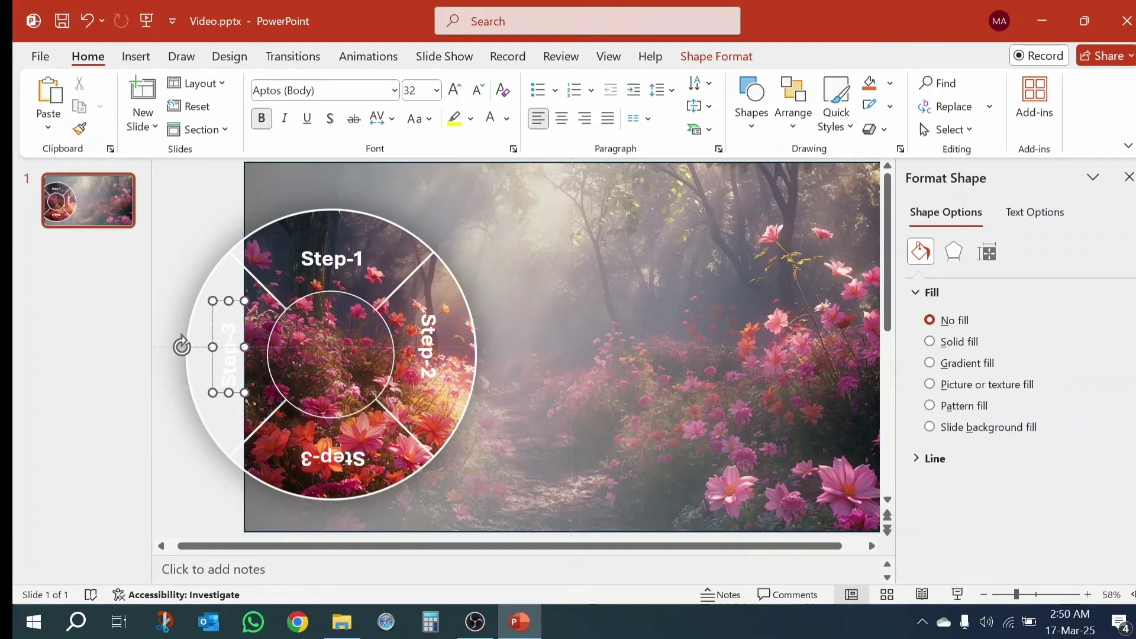
Step: Duplicate slide 1 three times to make a four-slide deck
left_click(190, 199)
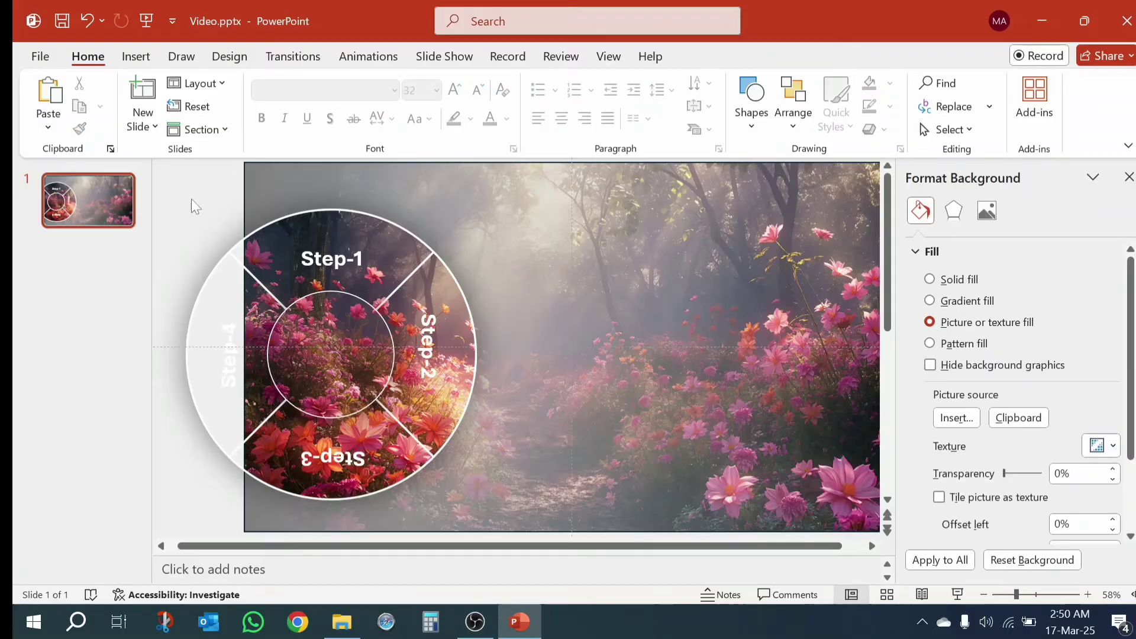
right_click(82, 190)
left_click(151, 368)
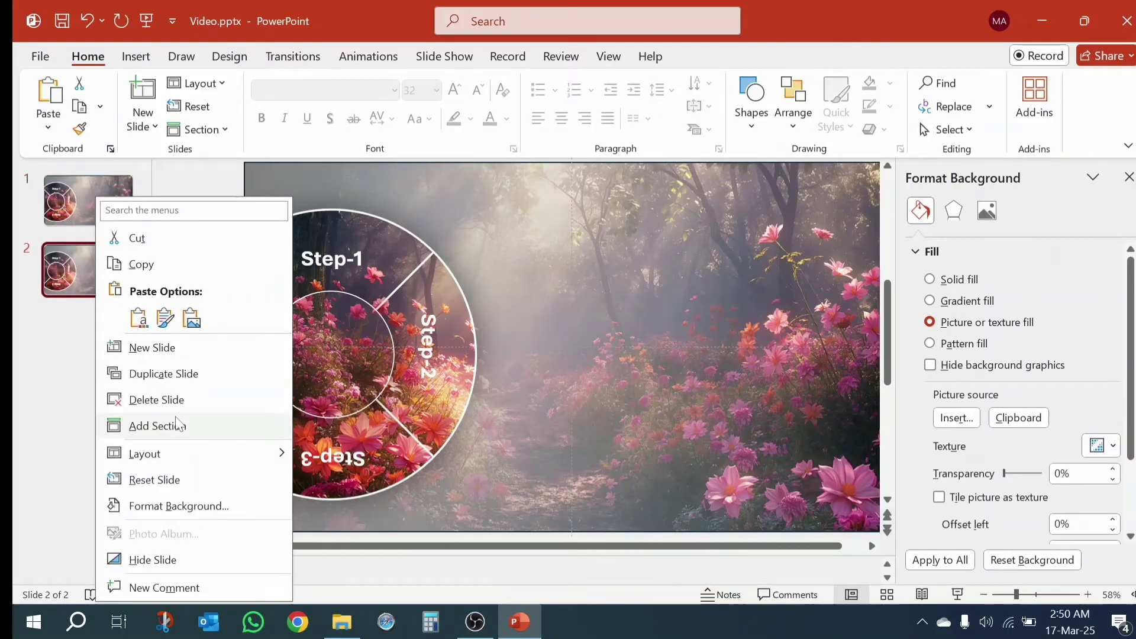
left_click(157, 373)
right_click(96, 337)
left_click(122, 374)
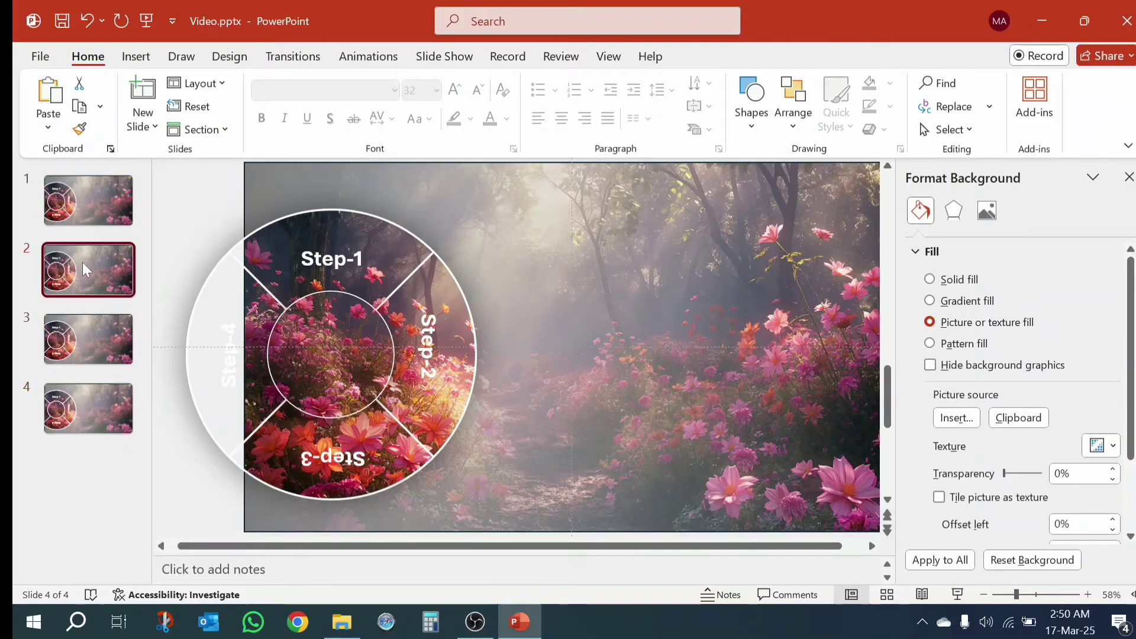
Step: Set slide 2's background to the mossy forest-with-old-bridges photo
left_click(870, 435)
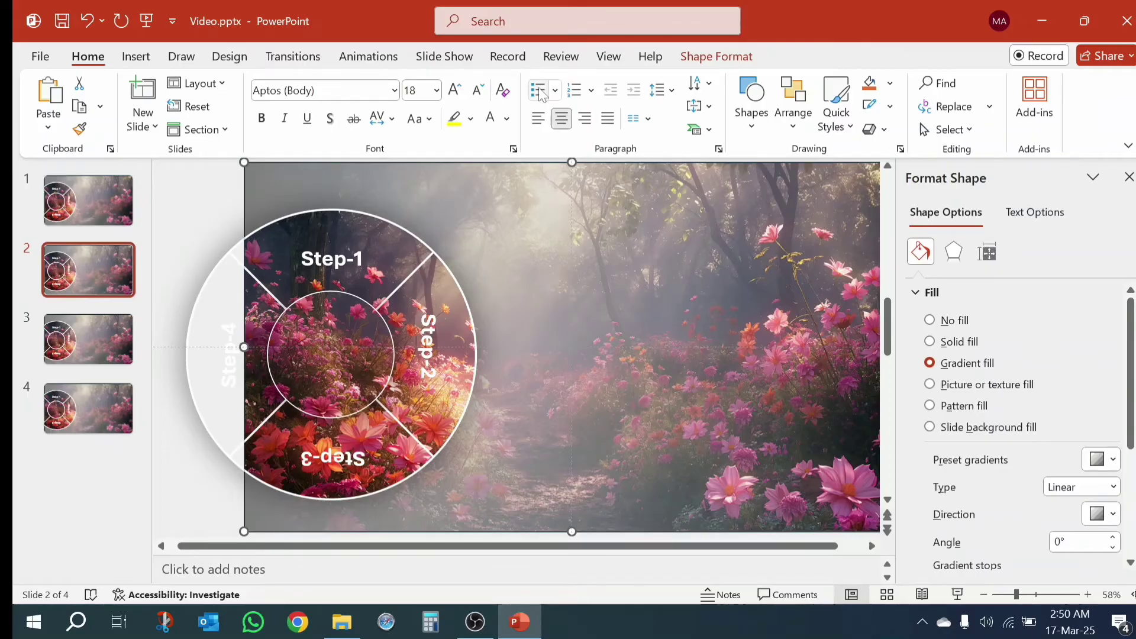
left_click(230, 57)
left_click(1007, 105)
left_click(961, 411)
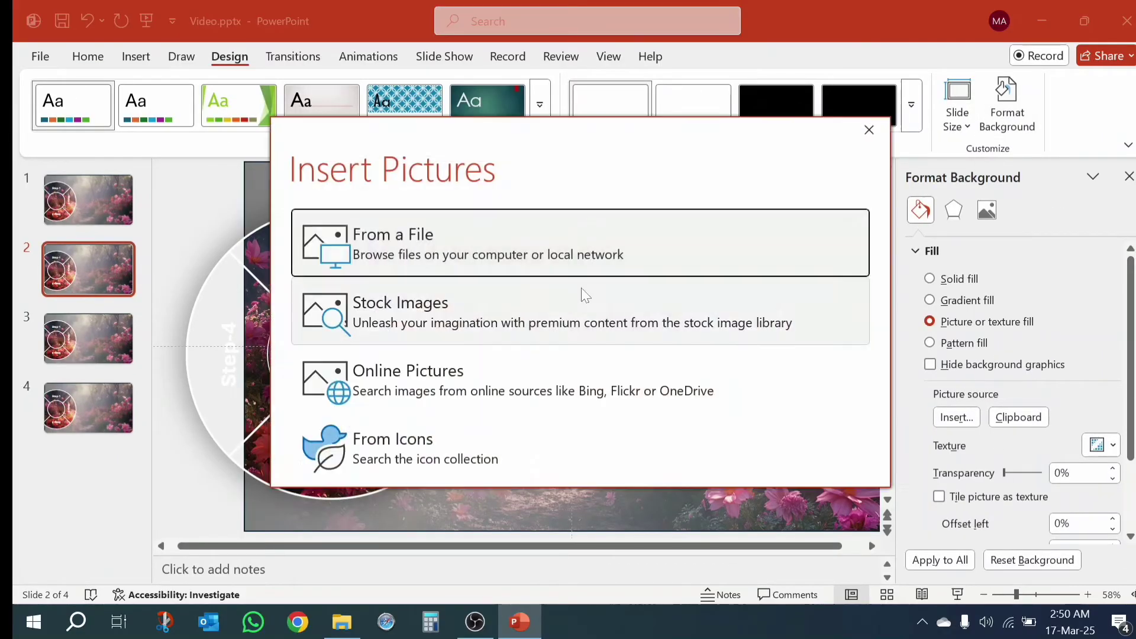
left_click(452, 256)
left_click(351, 231)
left_click(422, 398)
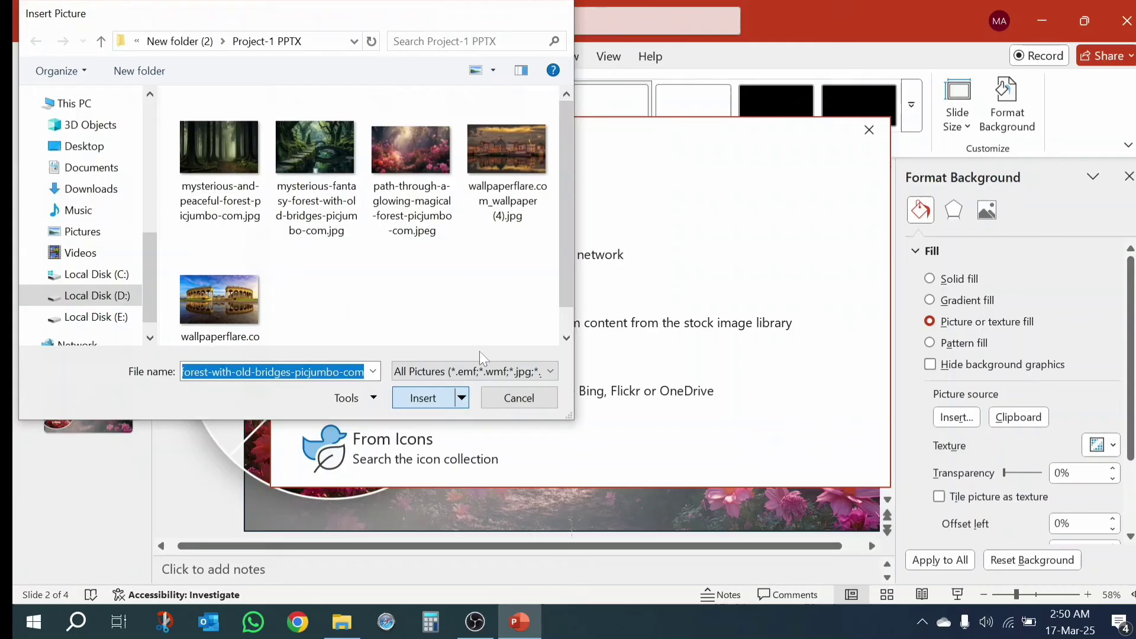
Step: Group slide 2's diagram and rotate it so Step-2 sits on top
left_click(251, 299)
key("Escape")
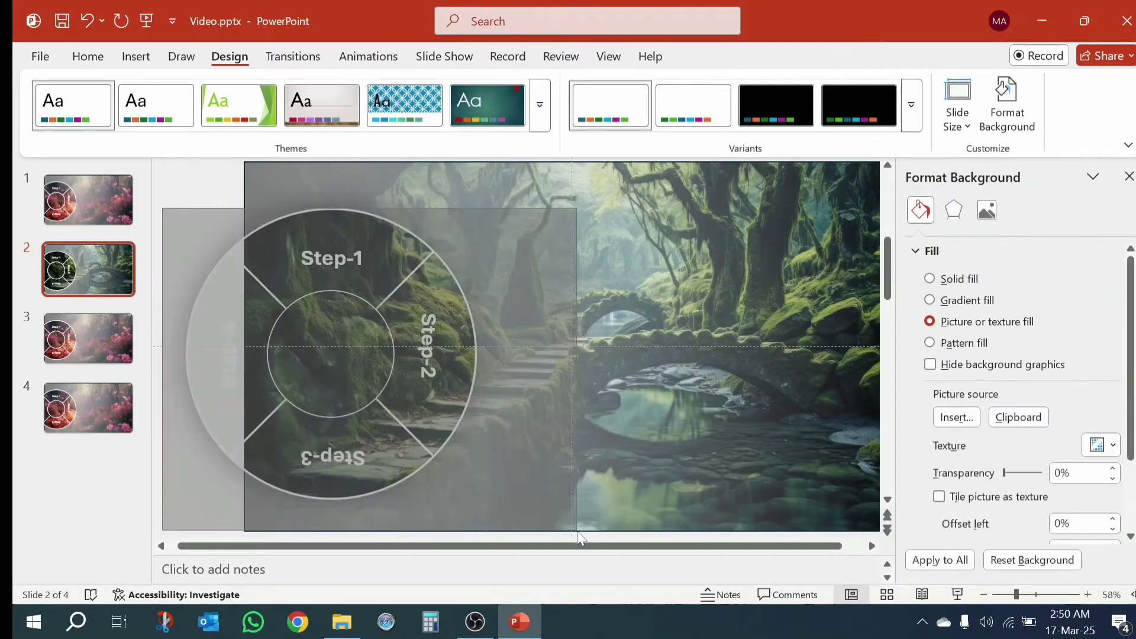
key("ctrl+a")
key("ctrl+g")
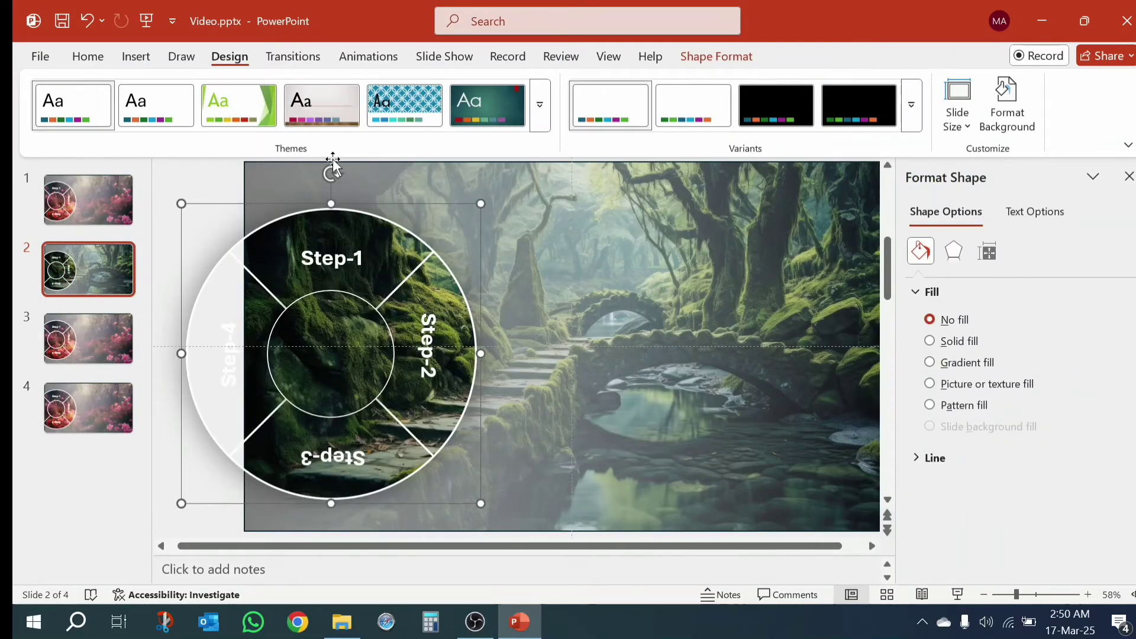
left_click_drag(332, 168, 212, 353)
Step: Fill slide 3's background with the misty forest picture from a file
left_click(102, 339)
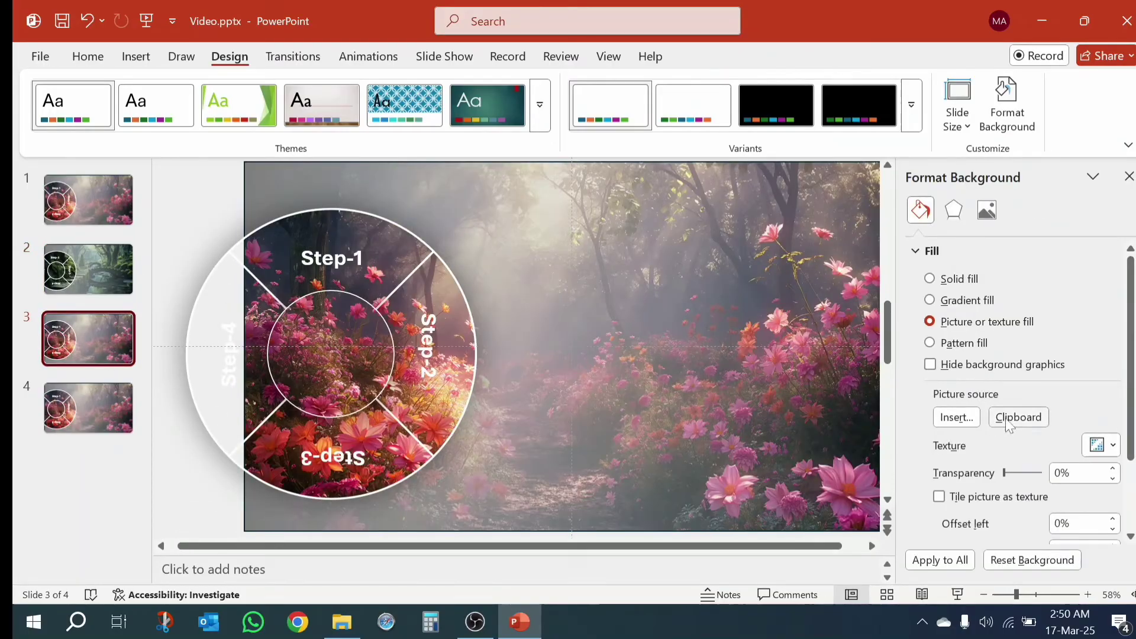
left_click(957, 417)
left_click(393, 241)
left_click(219, 148)
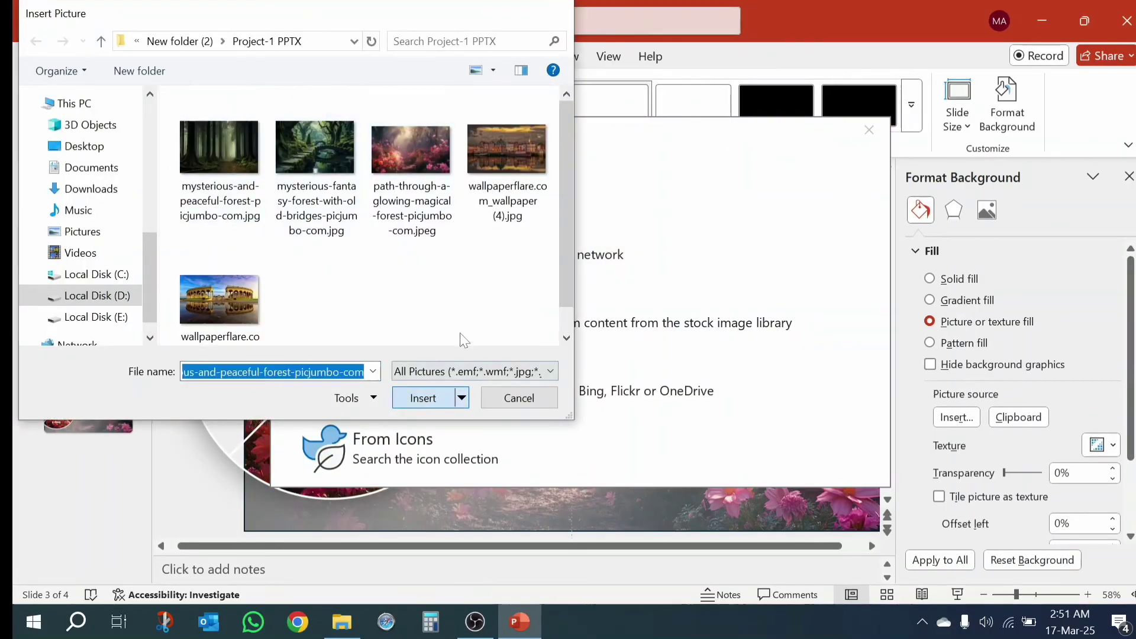
left_click(423, 398)
Step: Rotate the grouped diagram on slide 3 so Step-3 sits on top
left_click(368, 259)
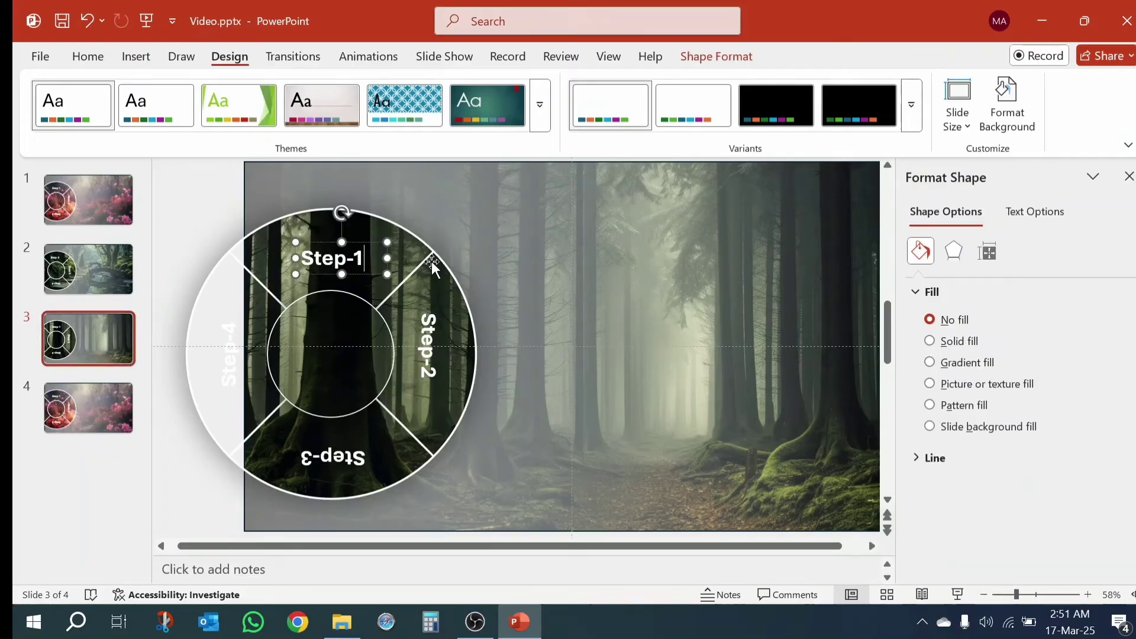
left_click(201, 219)
left_click_drag(172, 177, 499, 492)
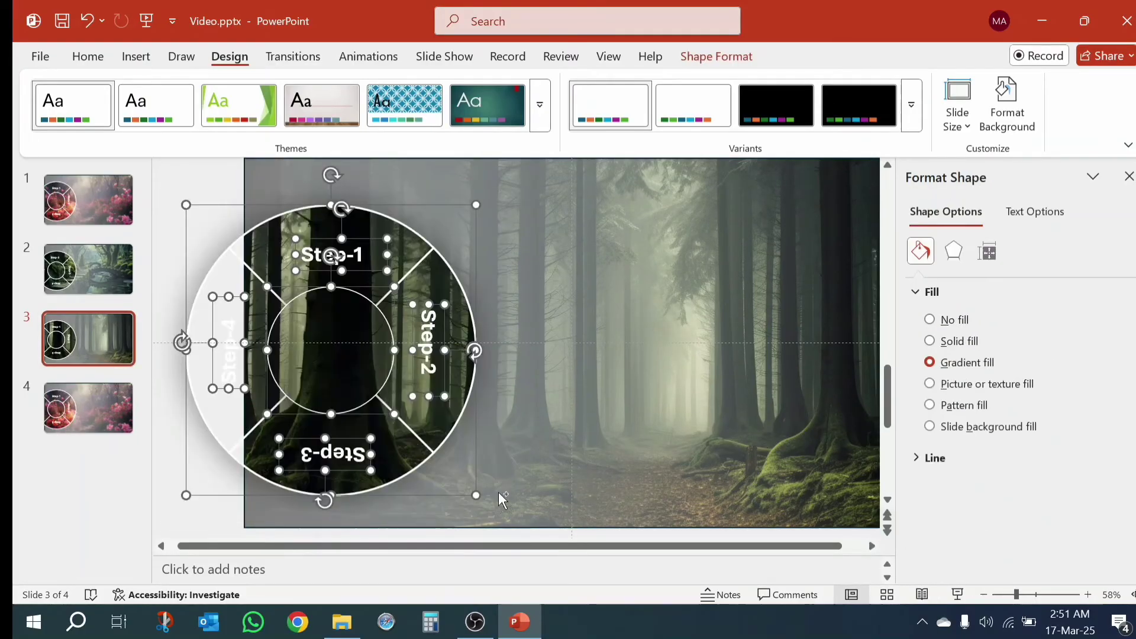
left_click(196, 355)
left_click_drag(330, 172, 330, 531)
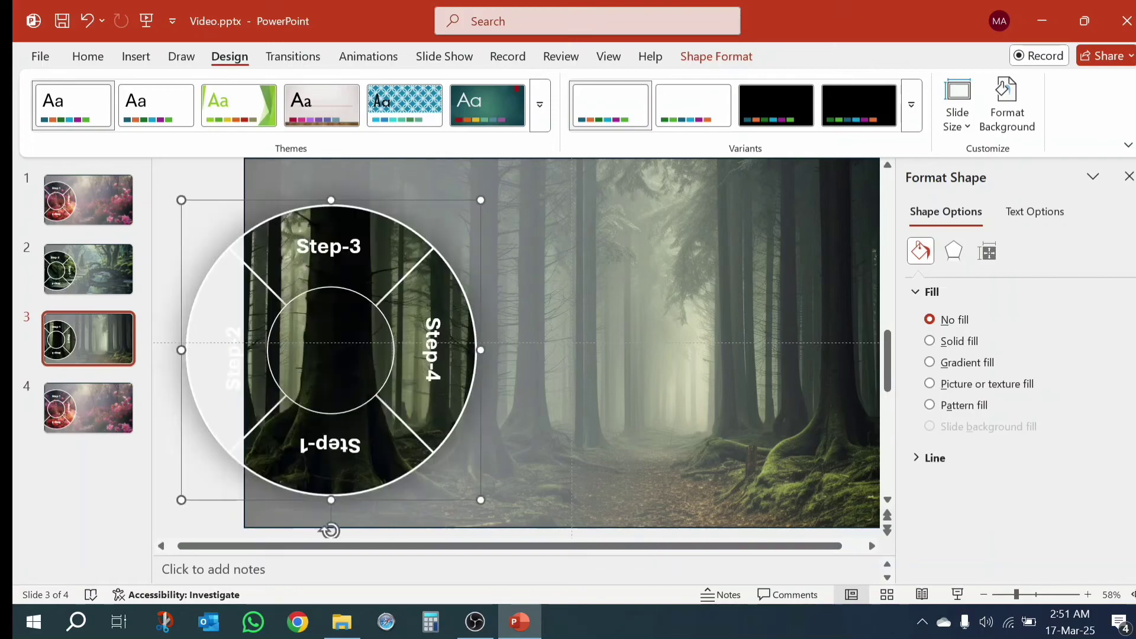
Step: On slide 4, group the diagram shapes and rotate them so Step-4 sits on top
left_click(107, 409)
left_click_drag(164, 168, 517, 513)
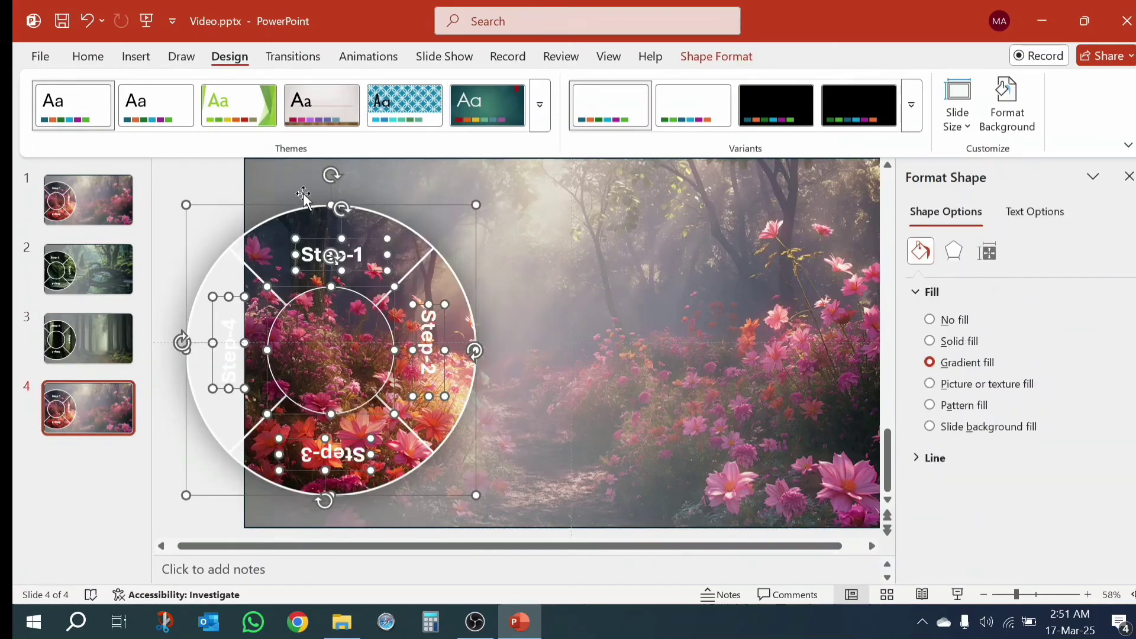
key("ctrl+g")
left_click_drag(331, 175, 510, 351)
Step: Fill slide 4's background with the harbour town wallpaper from a file
left_click(662, 260)
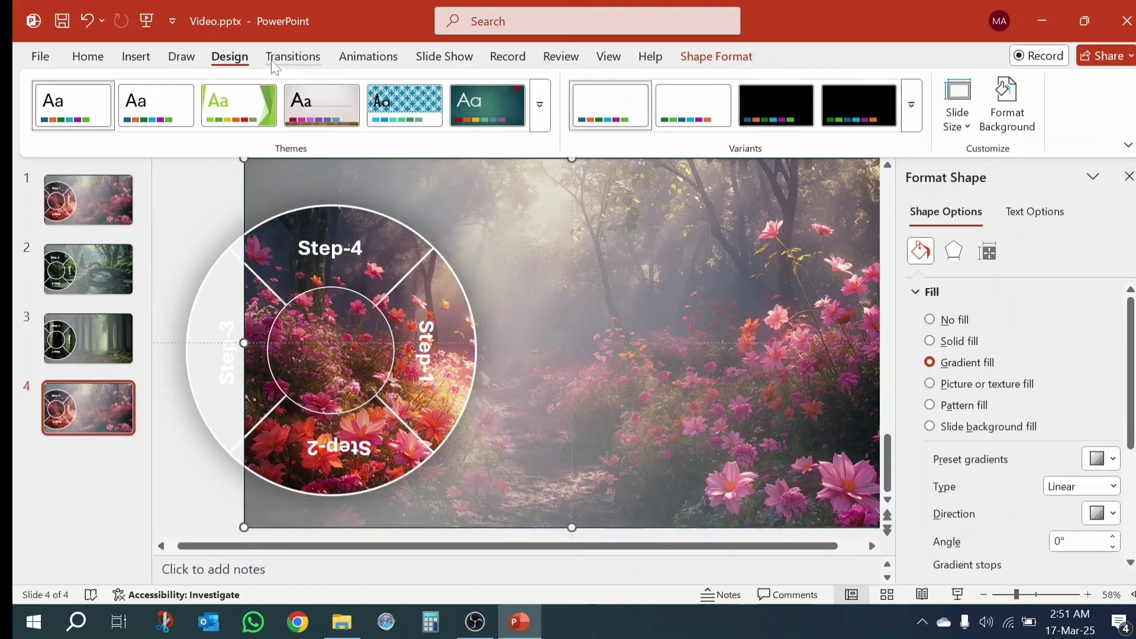
left_click(1007, 105)
left_click(956, 417)
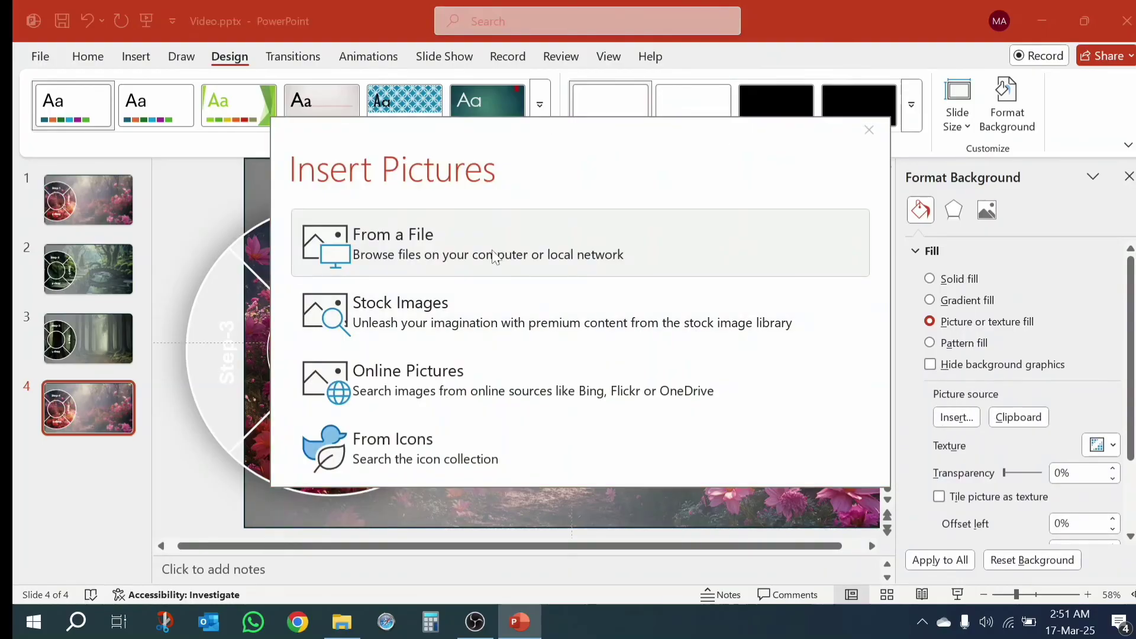
left_click(379, 234)
left_click(507, 157)
left_click(423, 397)
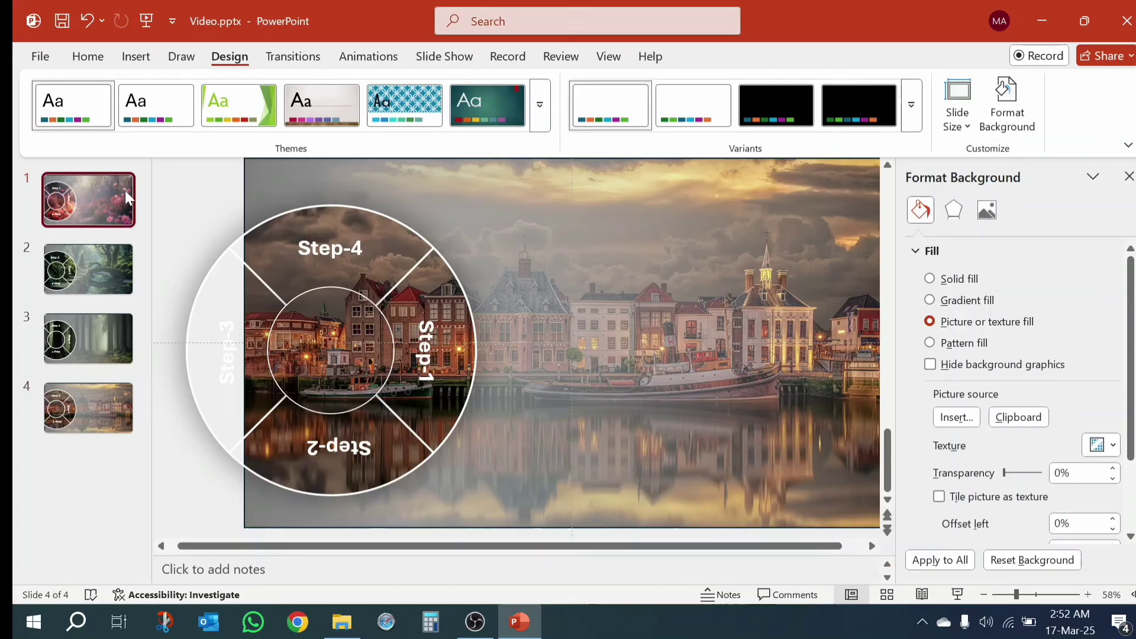
left_click(294, 58)
Step: Apply the Morph transition to slides 1, 2, 3 and 4 in turn
left_click(200, 112)
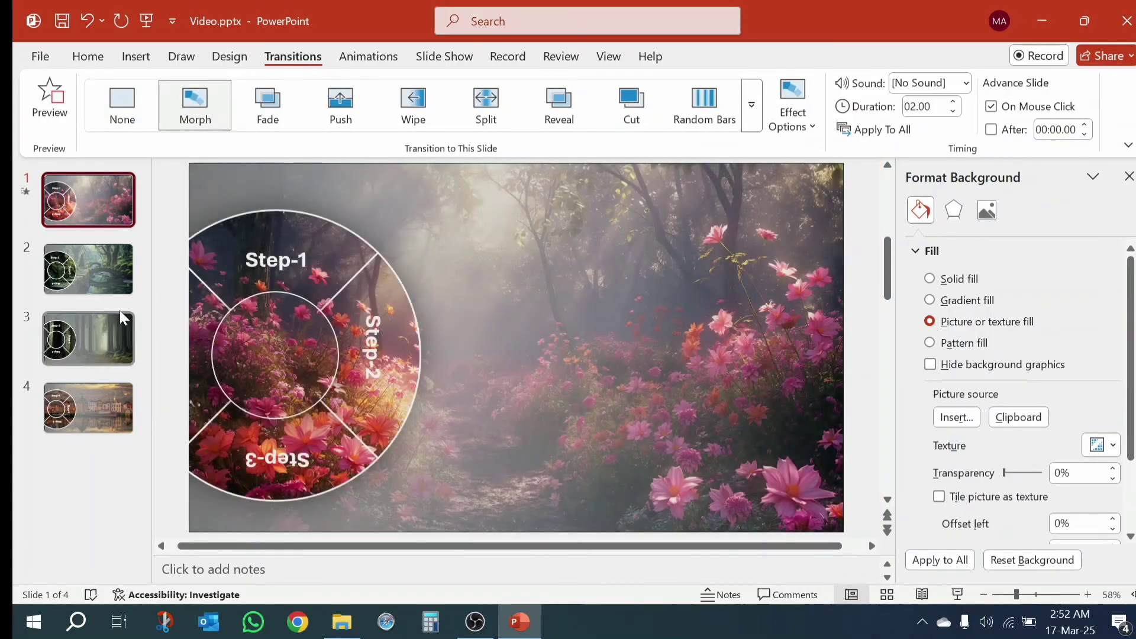
left_click(89, 270)
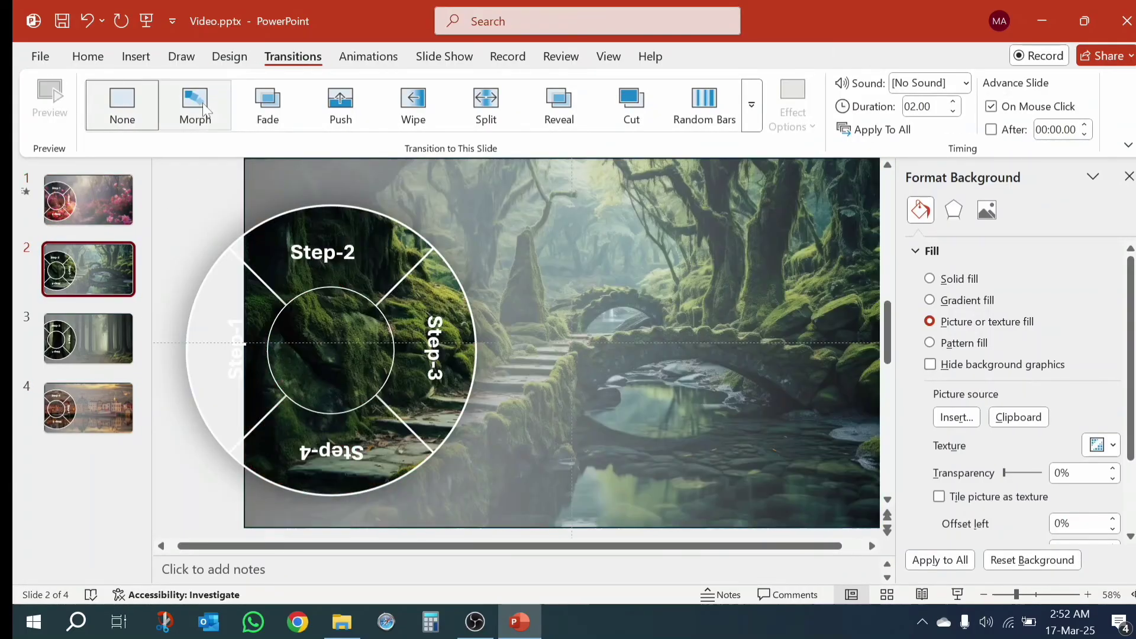
left_click(200, 112)
left_click(108, 336)
left_click(195, 110)
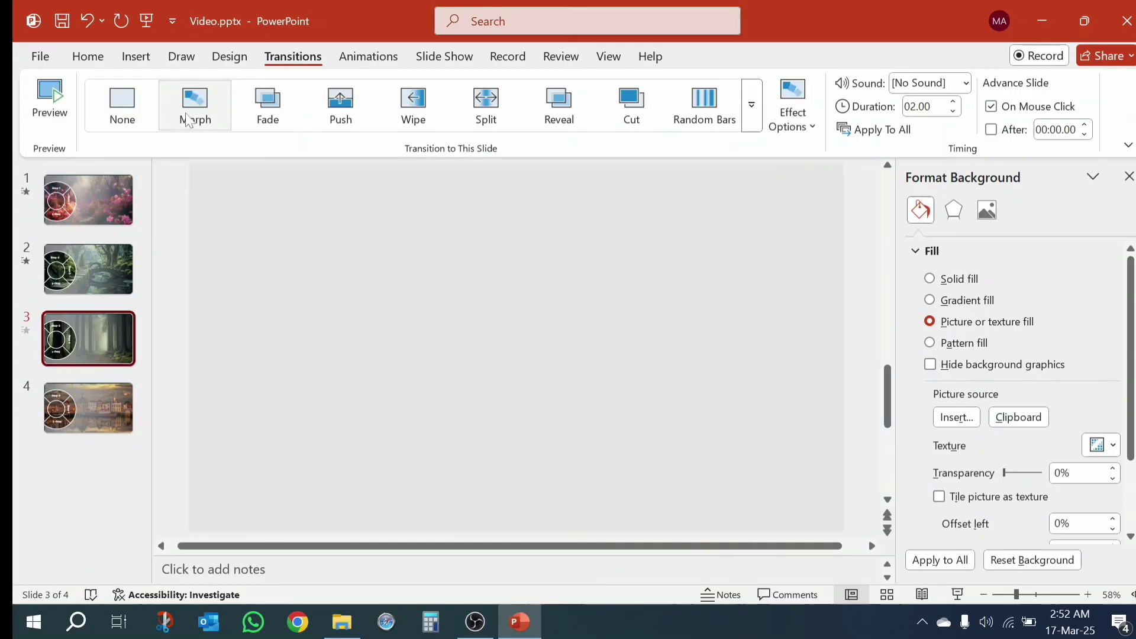
left_click(105, 409)
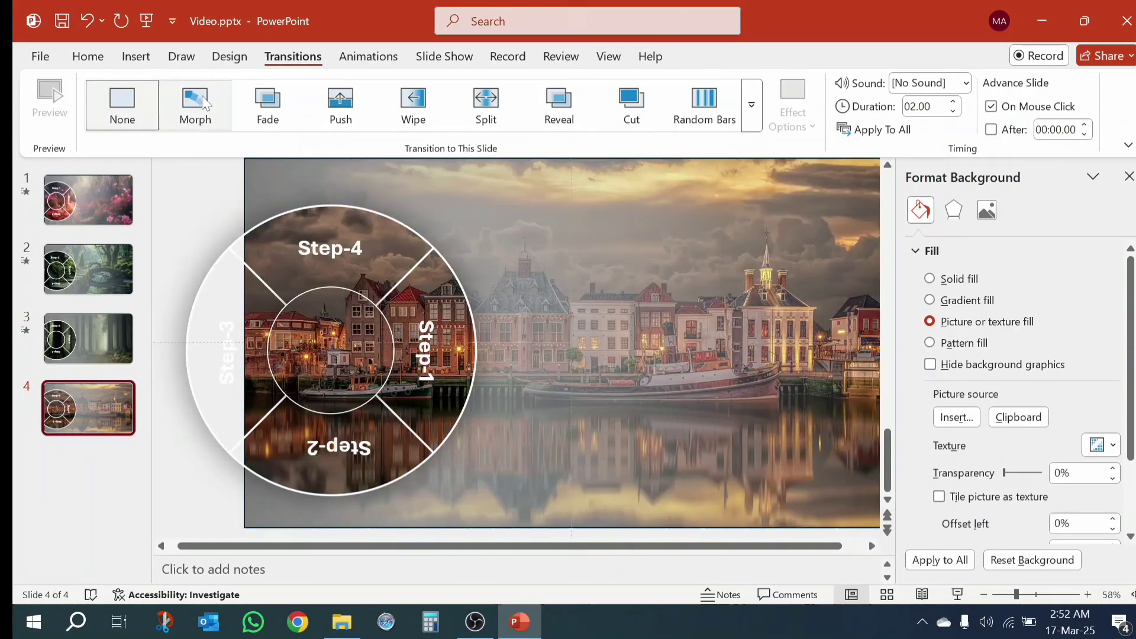
left_click(195, 110)
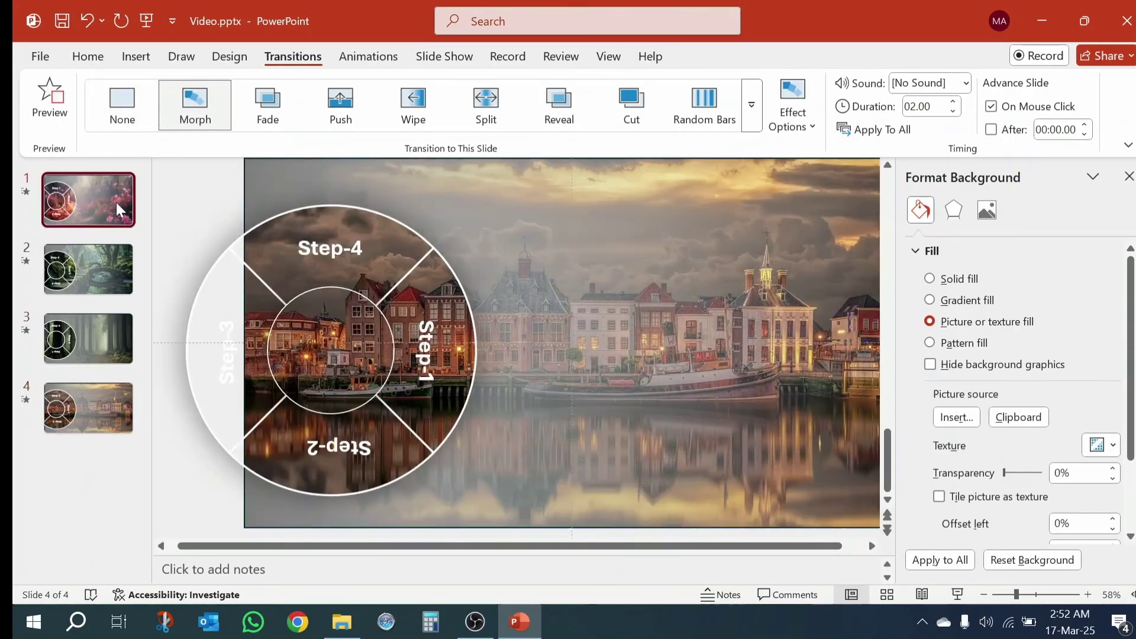